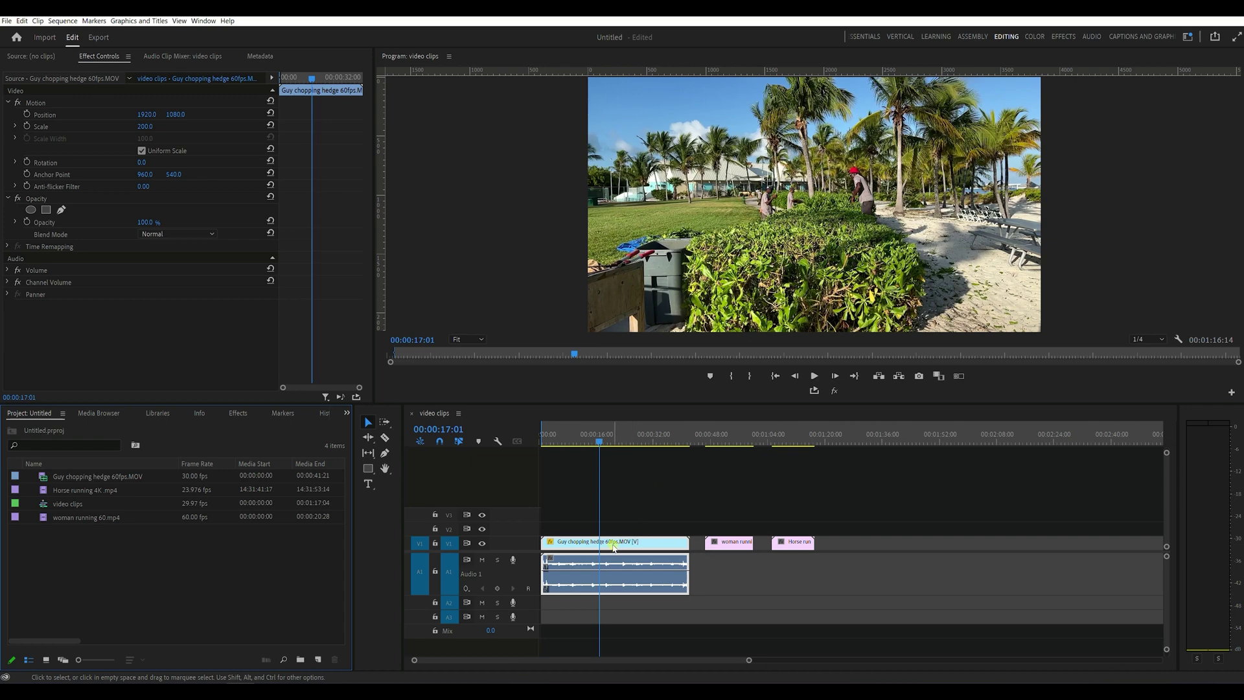
# - Preview the hedge-chopping, woman running and horse running clips on the timeline
pyautogui.click(614, 546)
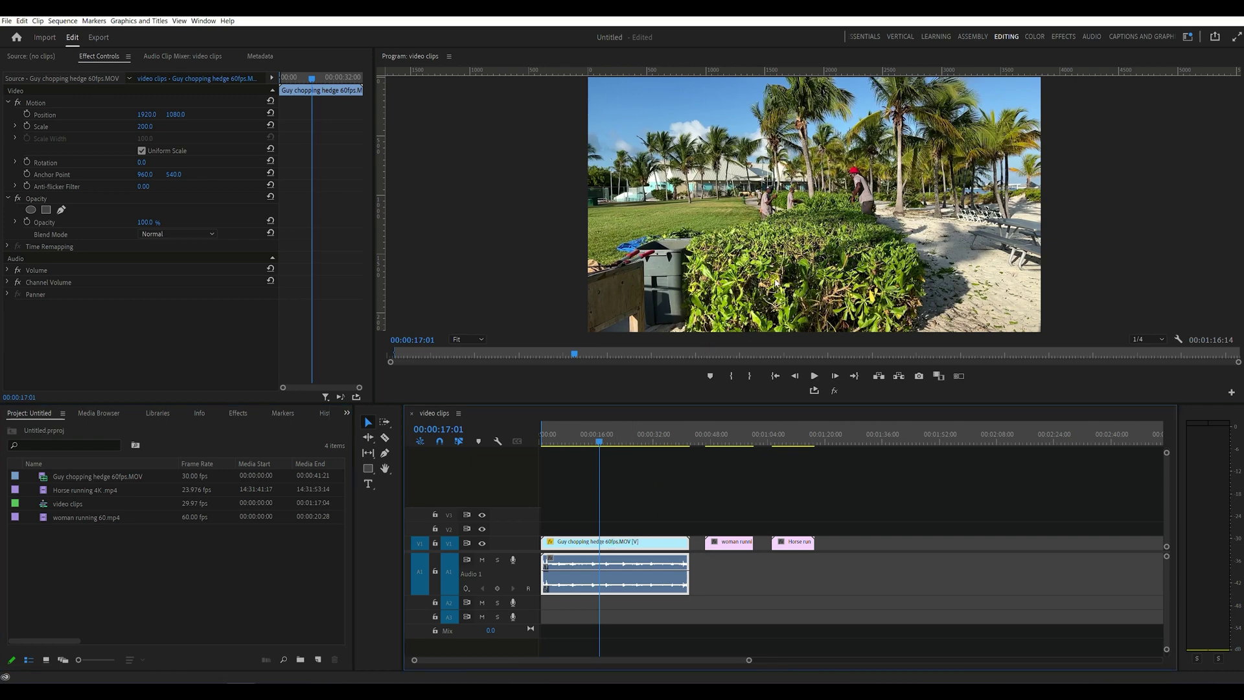
pyautogui.click(726, 433)
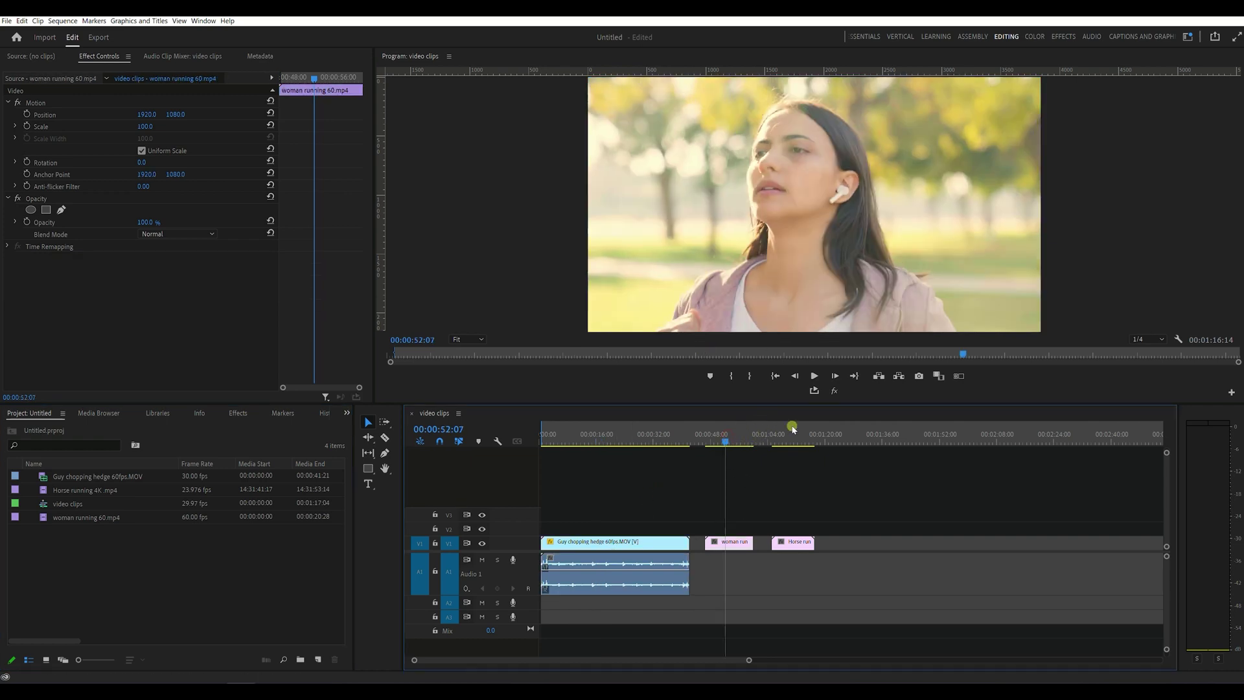
pyautogui.click(795, 435)
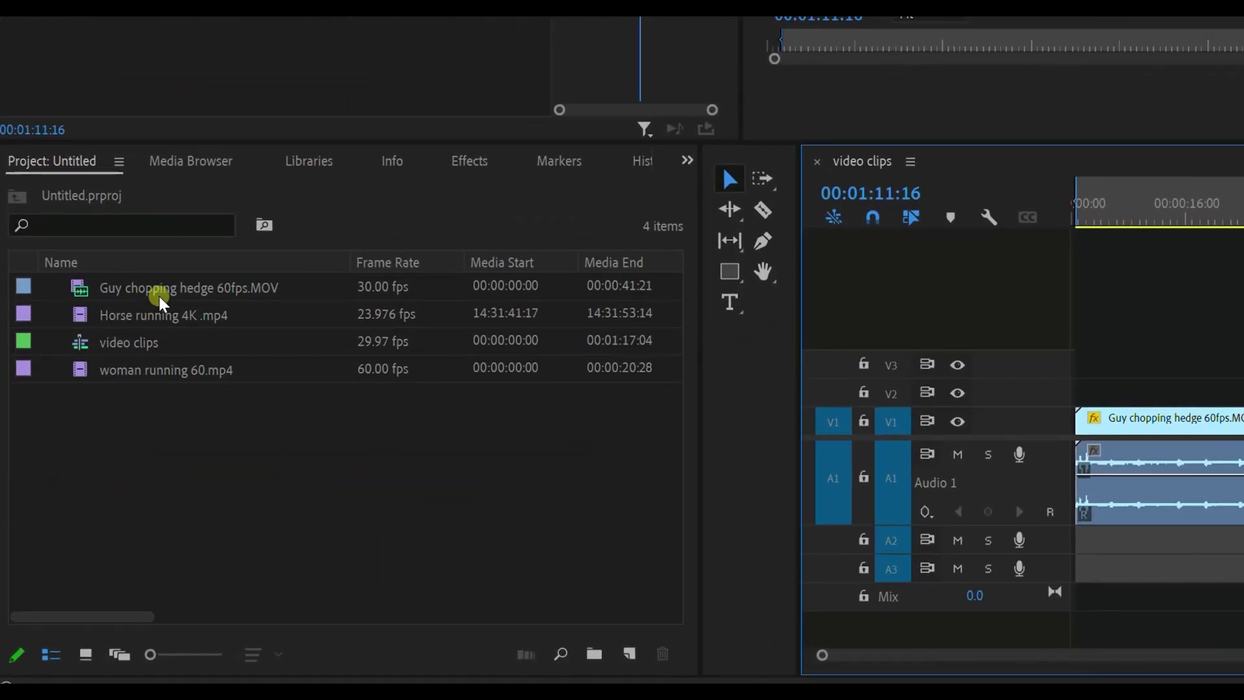
# - Select the hedge, horse and woman source clips in the Project panel and choose Create Proxies
pyautogui.click(168, 294)
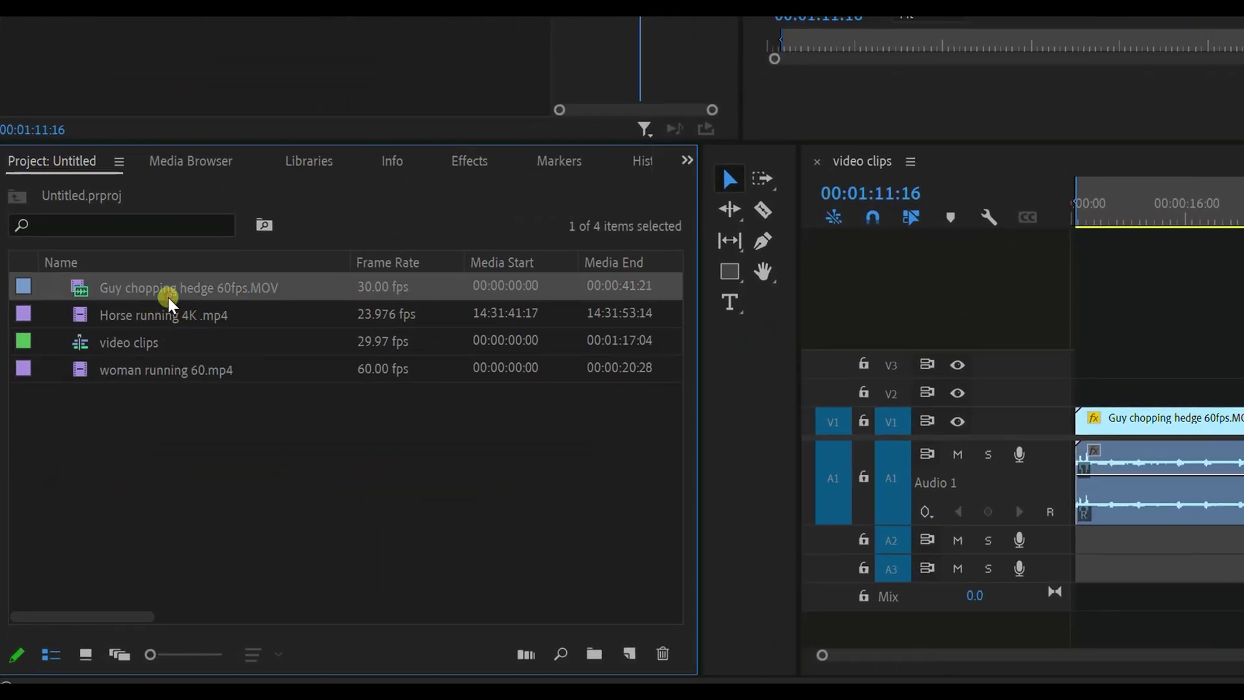
pyautogui.keyDown('shift'); pyautogui.click(158, 318); pyautogui.keyUp('shift')
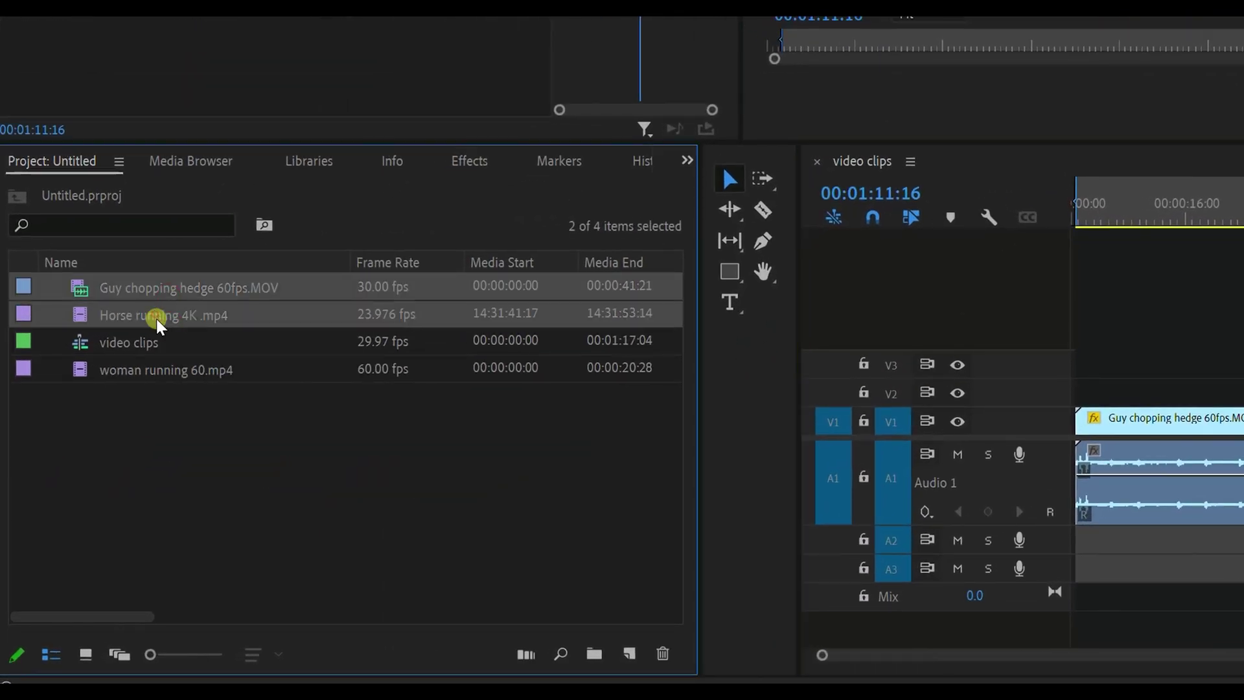
pyautogui.keyDown('ctrl'); pyautogui.click(139, 371); pyautogui.keyUp('ctrl')
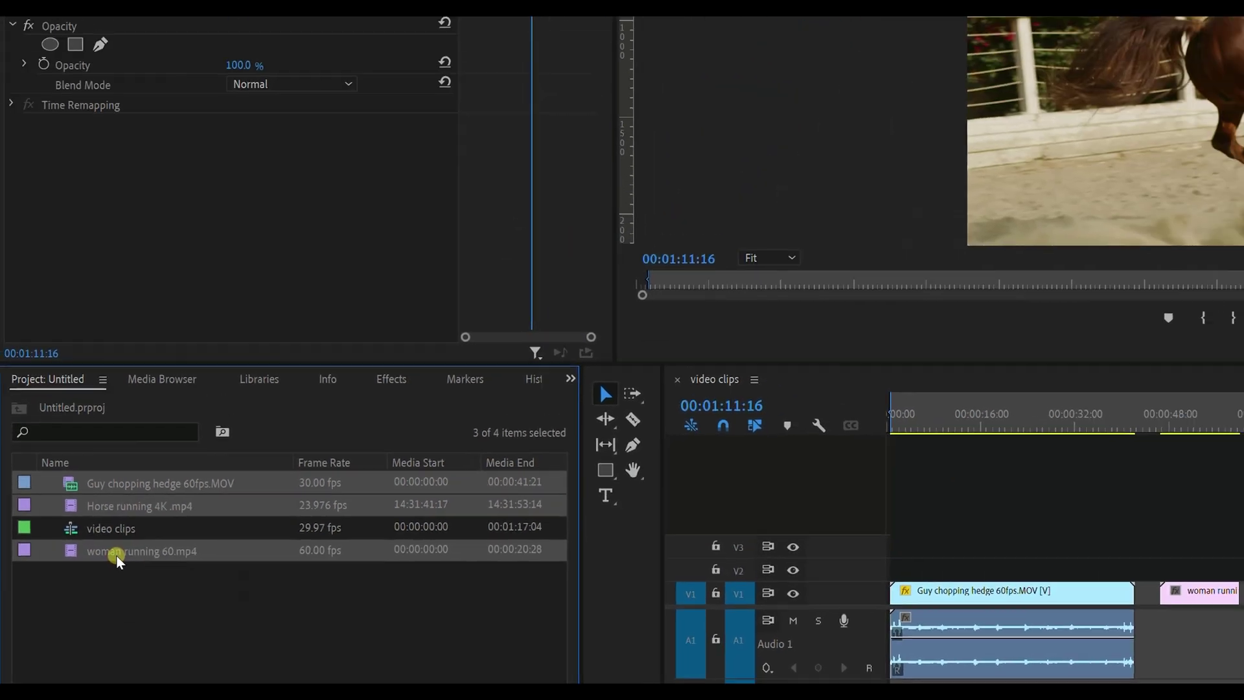
pyautogui.rightClick(116, 559)
pyautogui.moveTo(188, 382)
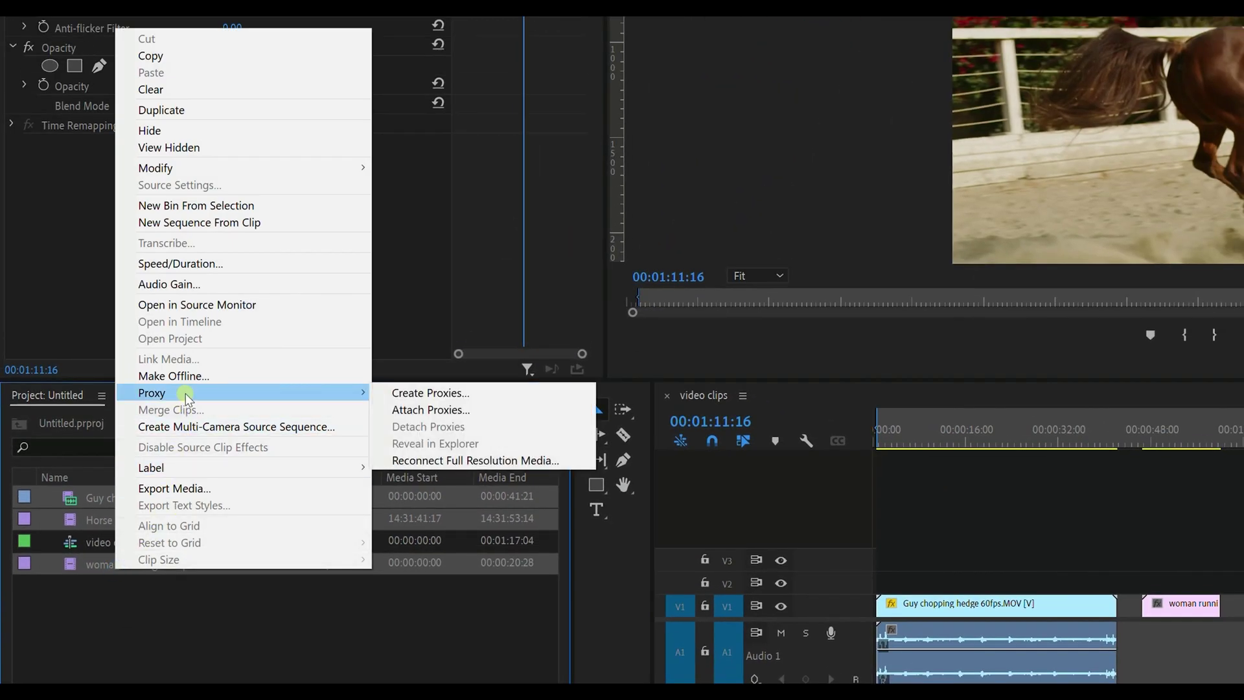
pyautogui.click(394, 392)
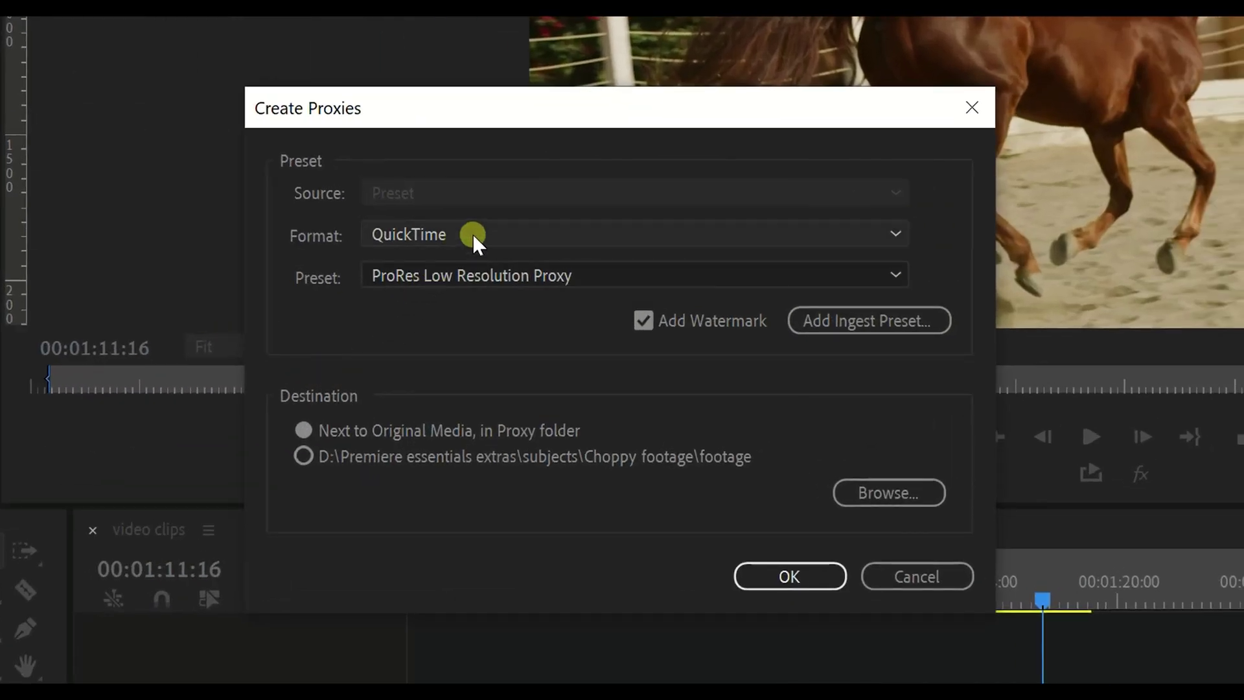
# - Set the proxies to QuickTime ProRes Low Resolution Proxy, saved next to the original media
pyautogui.click(473, 235)
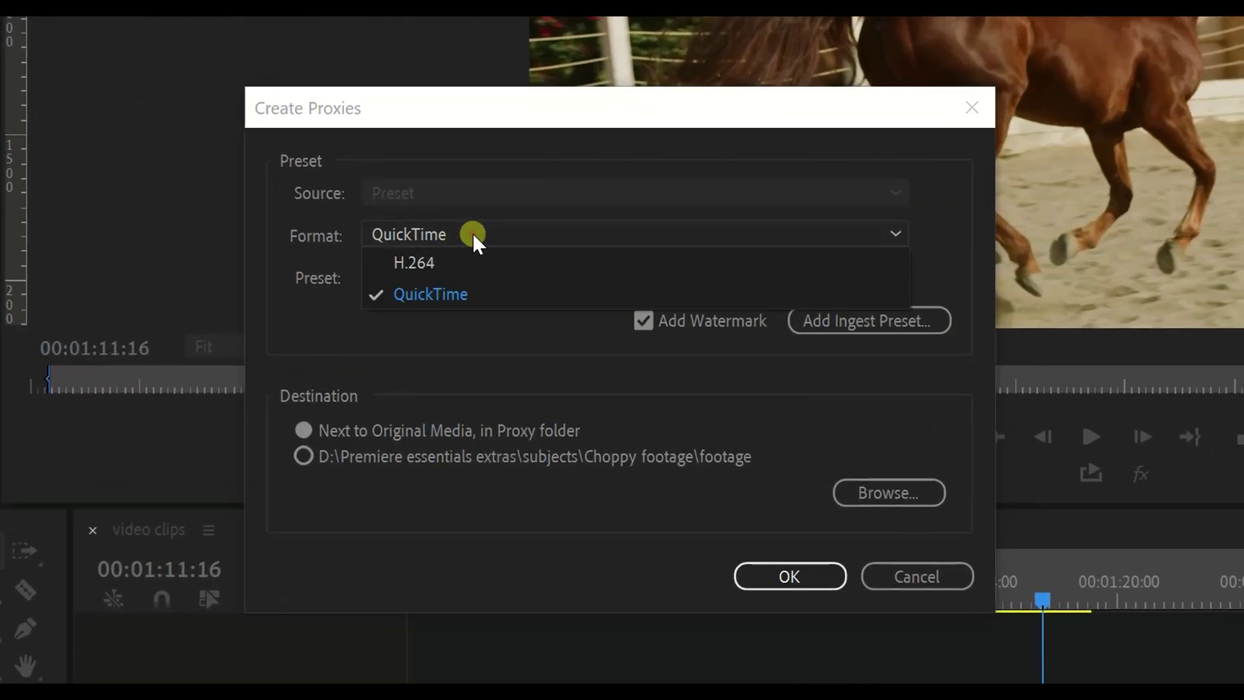
pyautogui.click(461, 289)
pyautogui.click(438, 272)
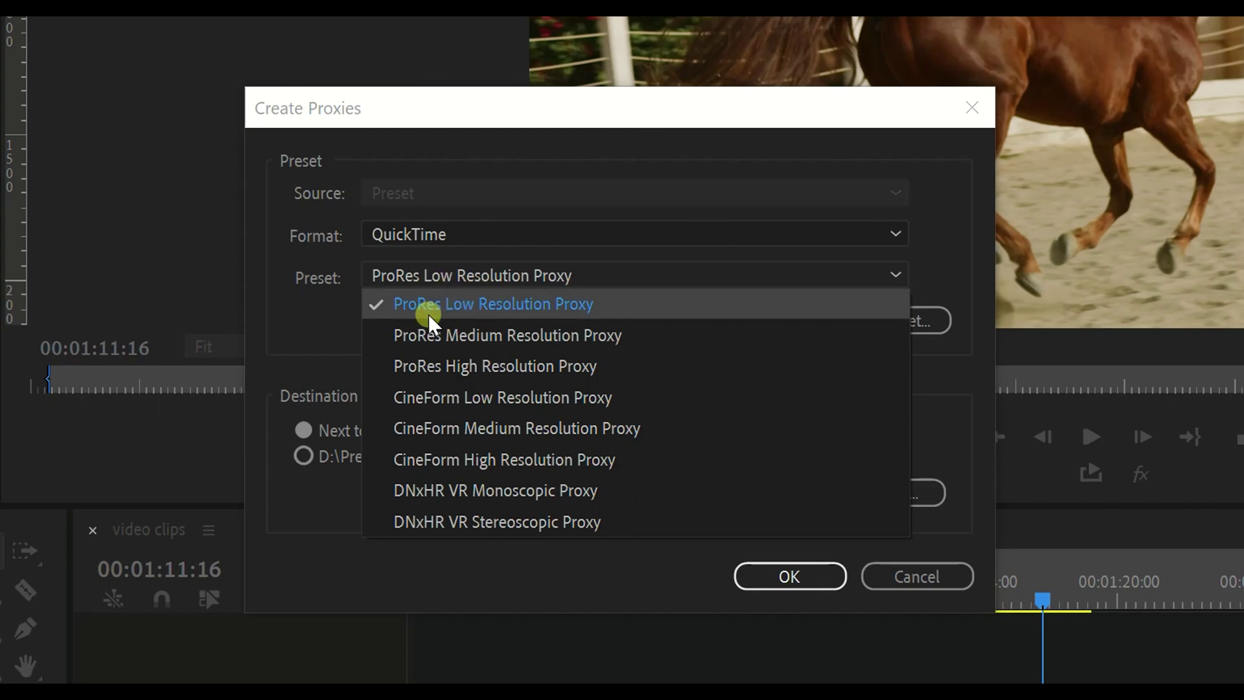
pyautogui.click(443, 302)
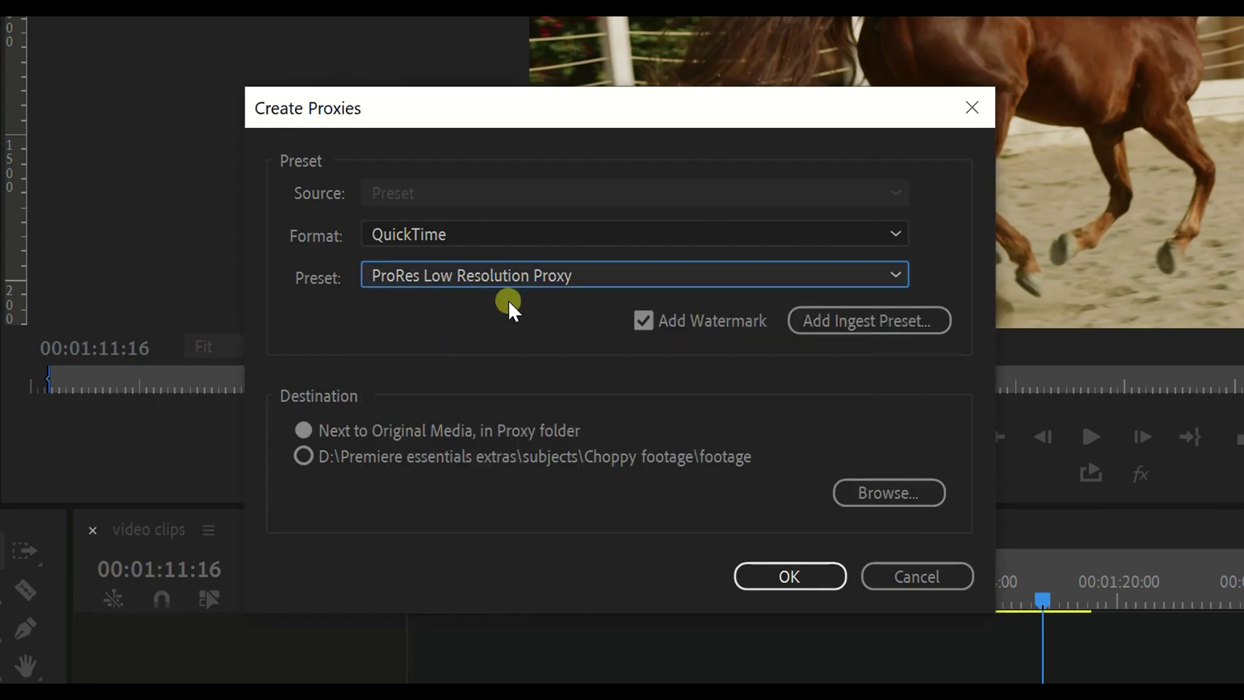
pyautogui.click(644, 322)
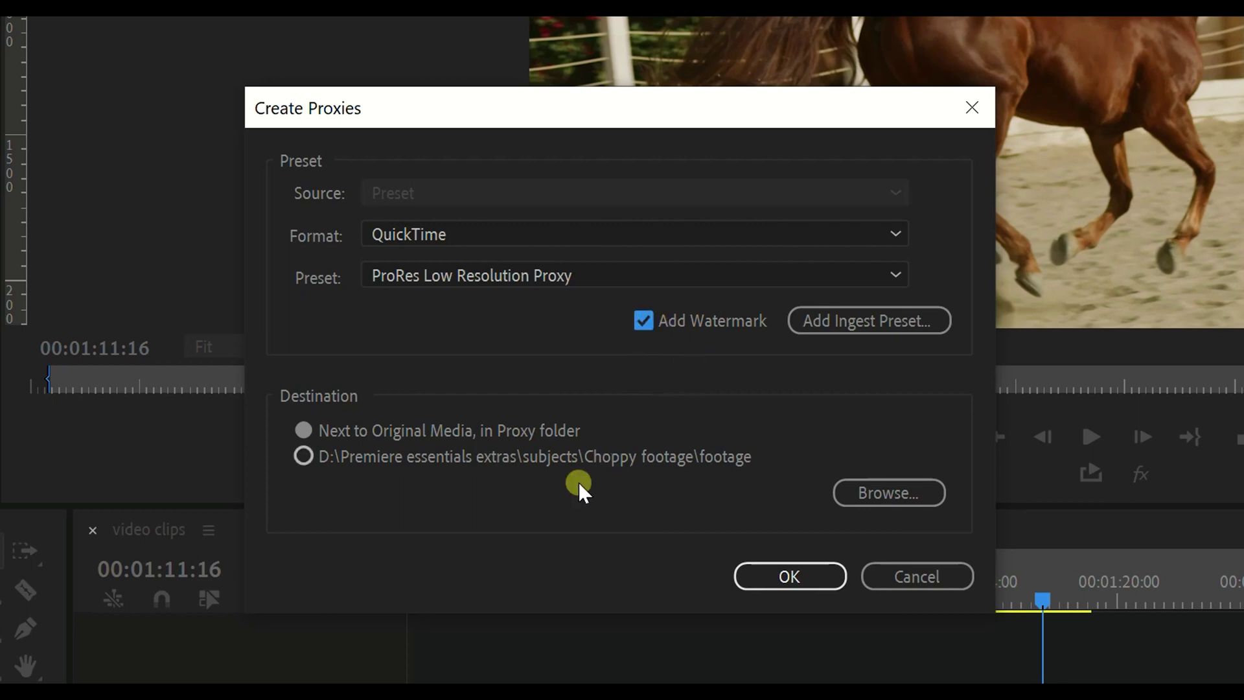
pyautogui.click(343, 484)
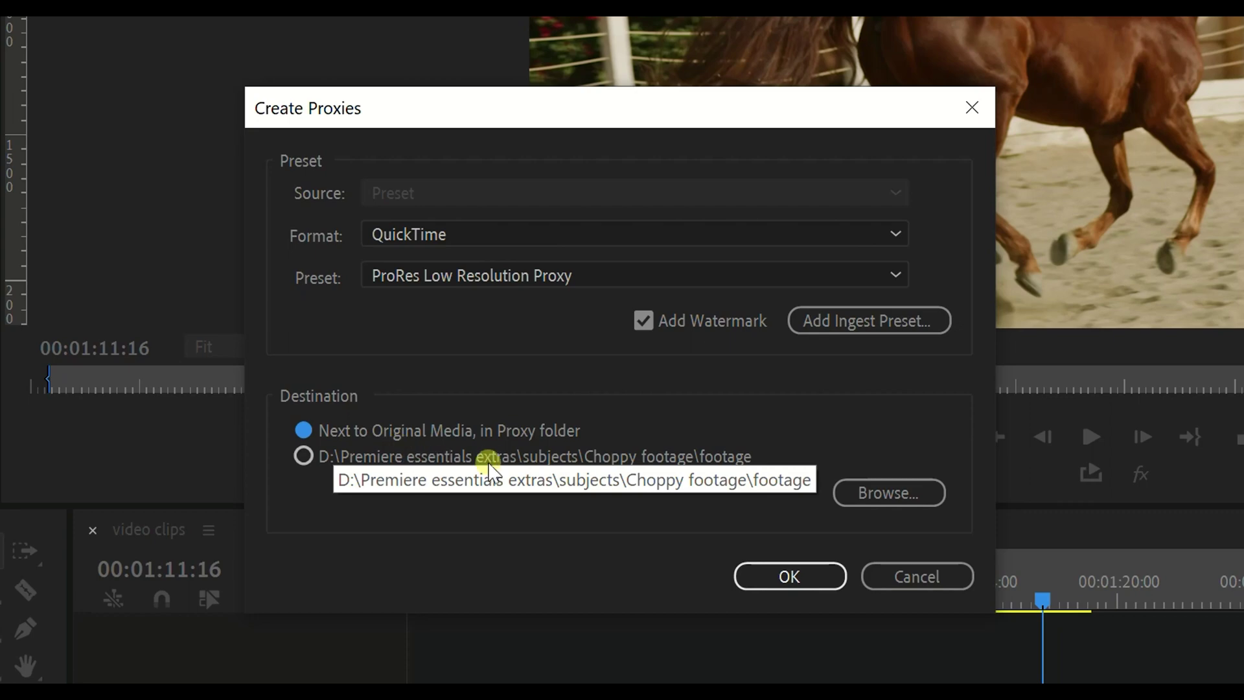
pyautogui.click(793, 577)
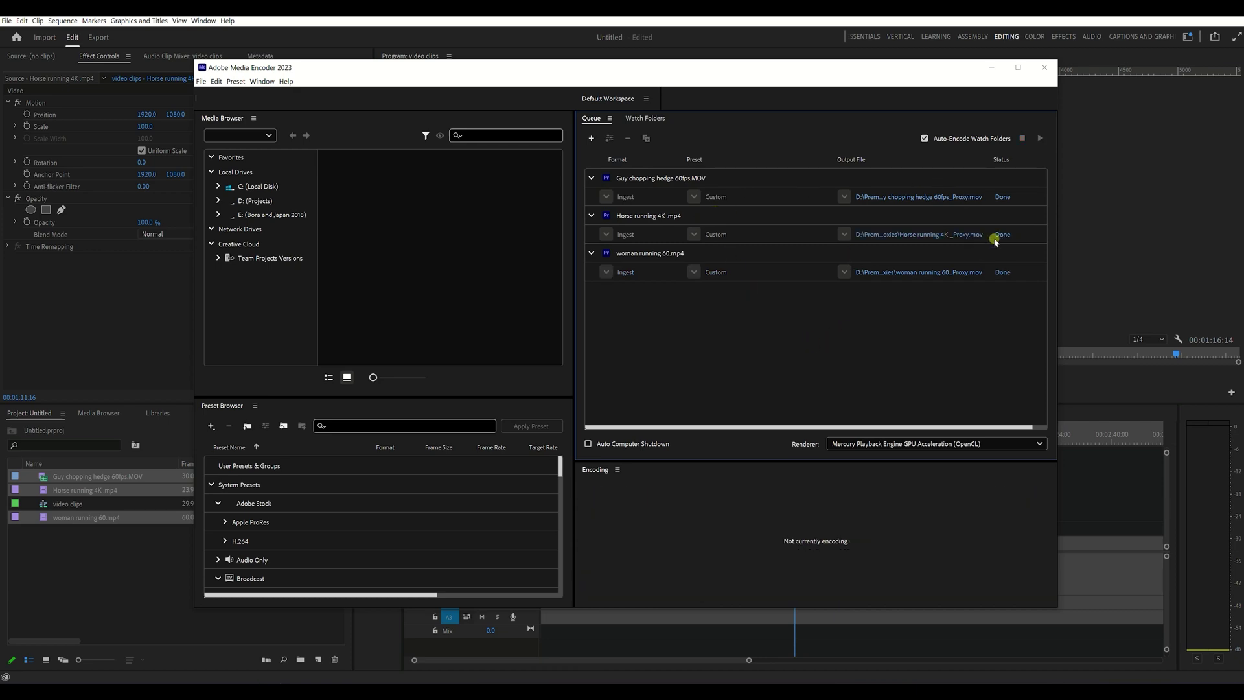
# - Close Media Encoder after all three proxy encodes show Done
pyautogui.click(1044, 68)
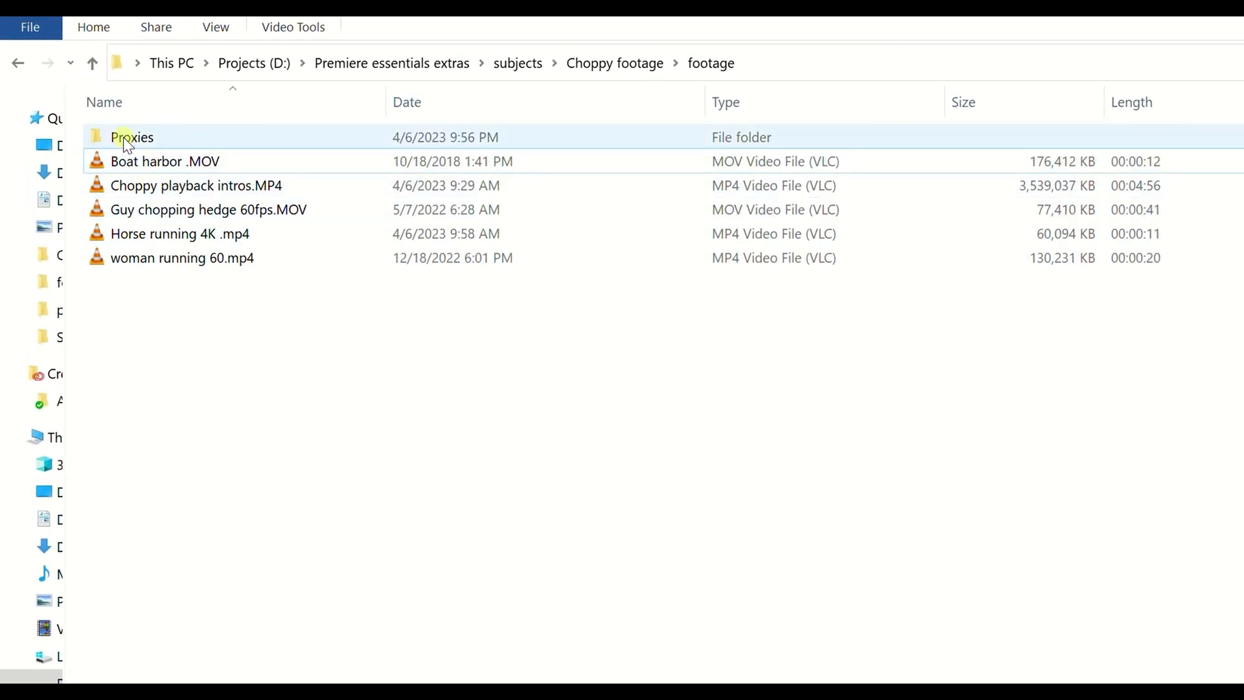
# - Look inside the Proxies folder at the three proxy .mov files, then return to footage
pyautogui.moveTo(125, 140)
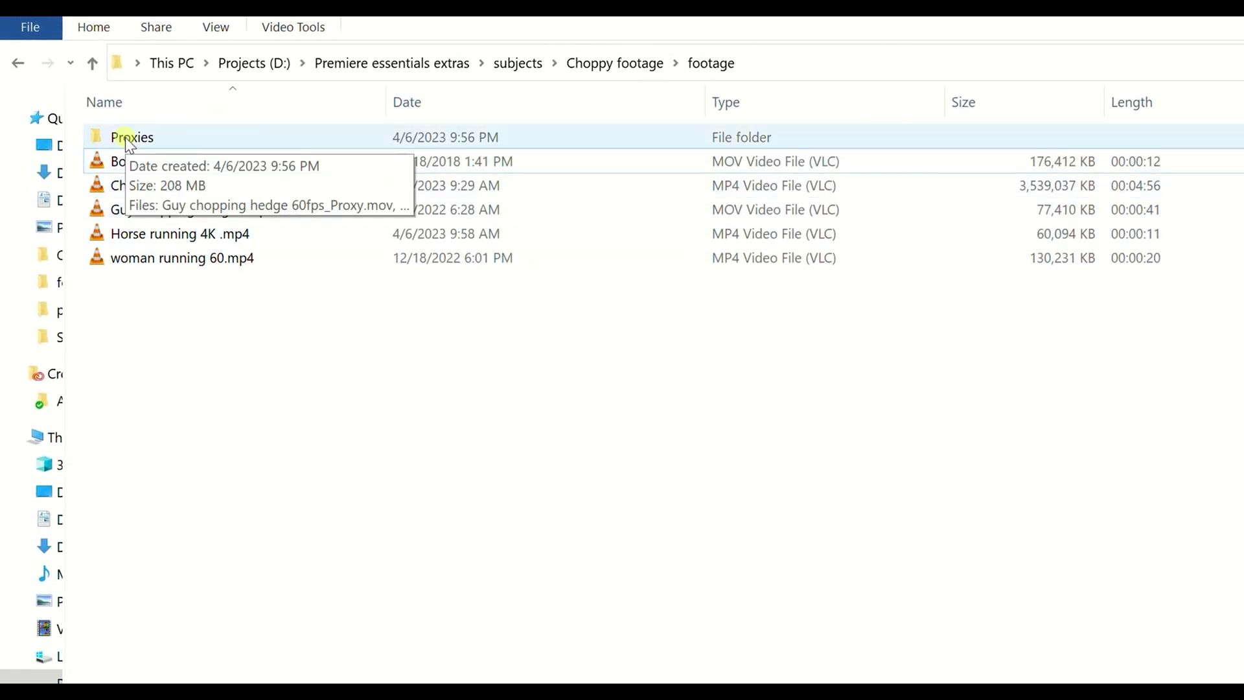
pyautogui.doubleClick(130, 138)
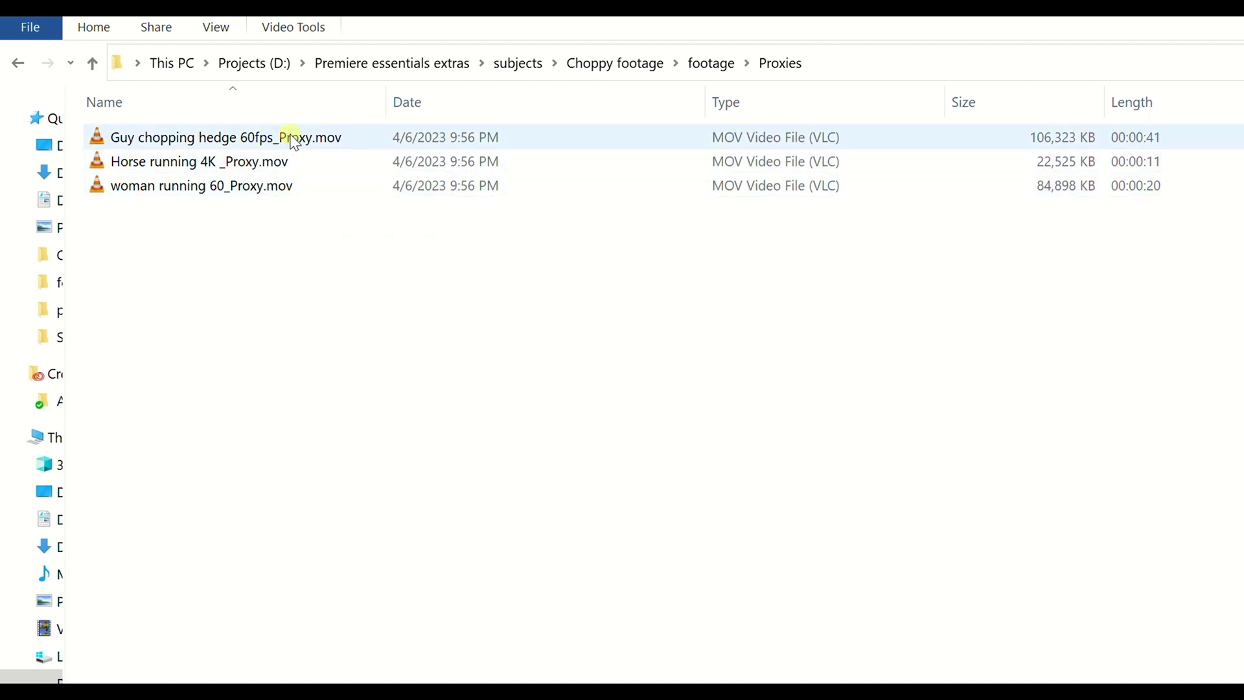
pyautogui.click(91, 64)
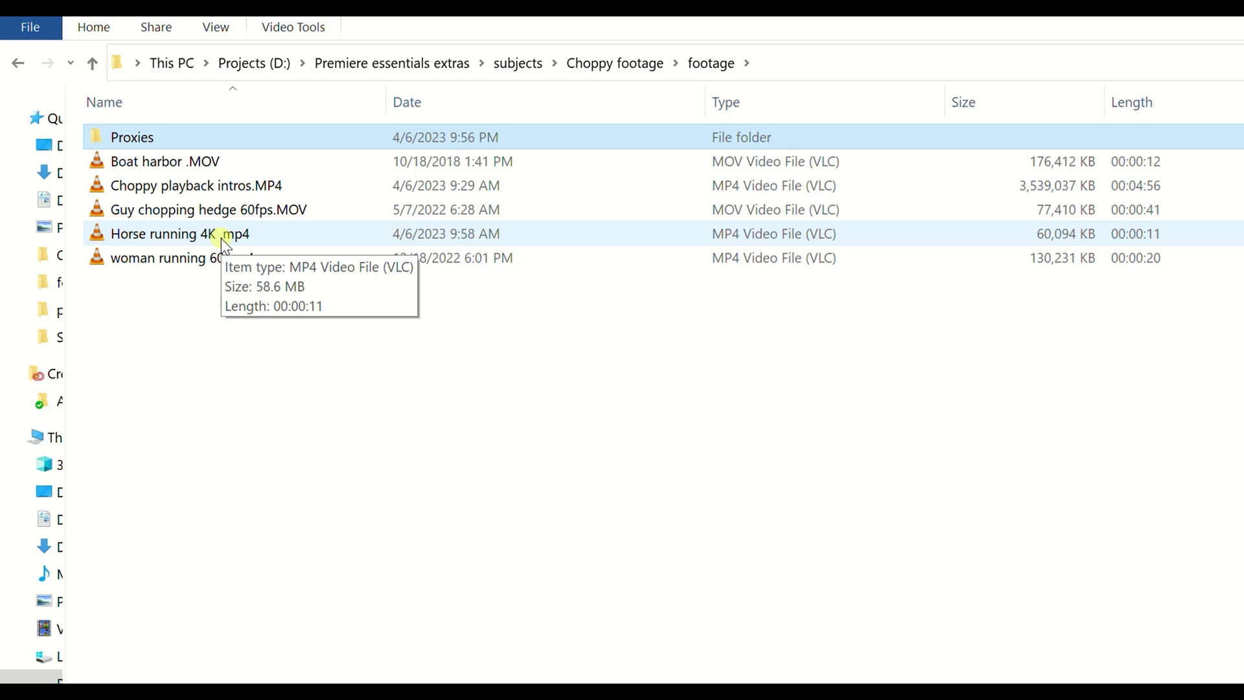
# - Compare the three _Proxy.mov files in Proxies against the original clips in the footage folder
pyautogui.doubleClick(140, 138)
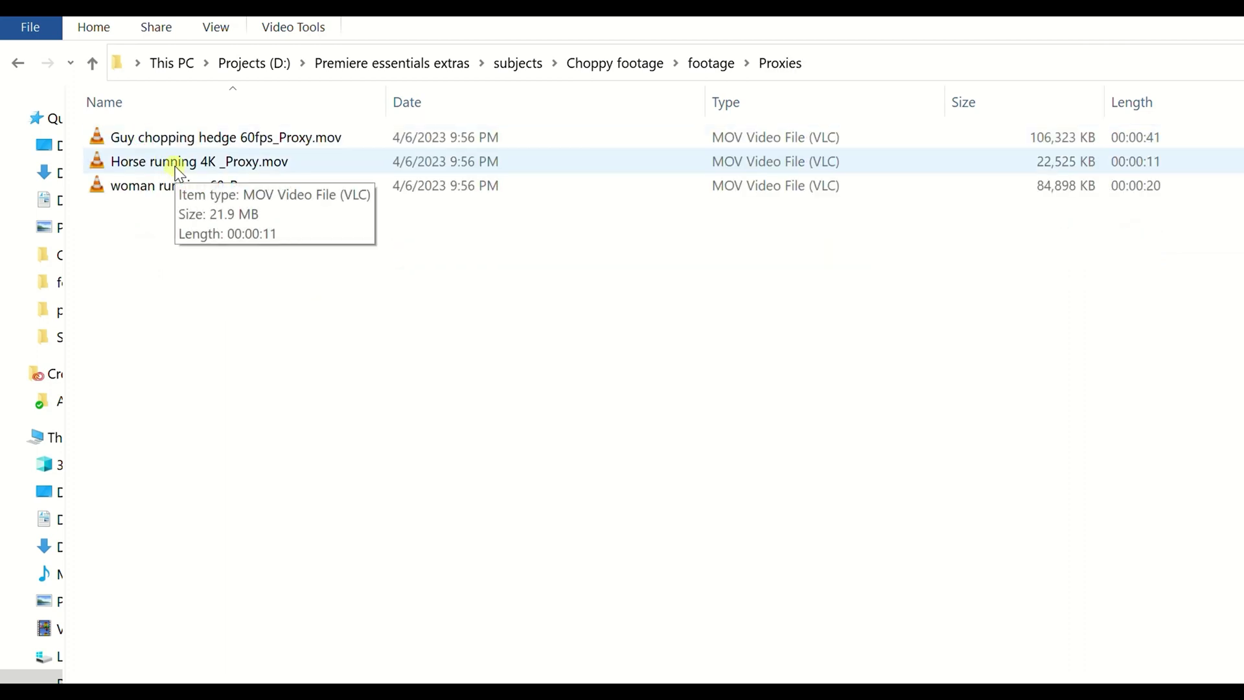
pyautogui.click(92, 64)
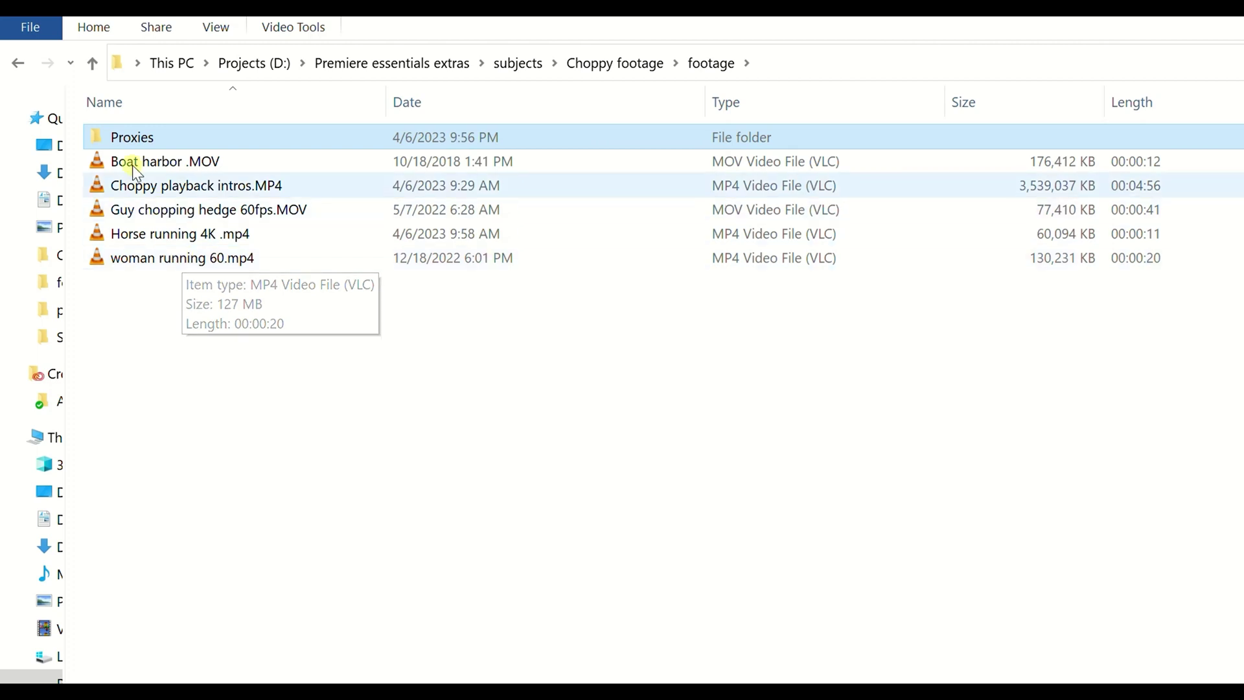
pyautogui.doubleClick(122, 136)
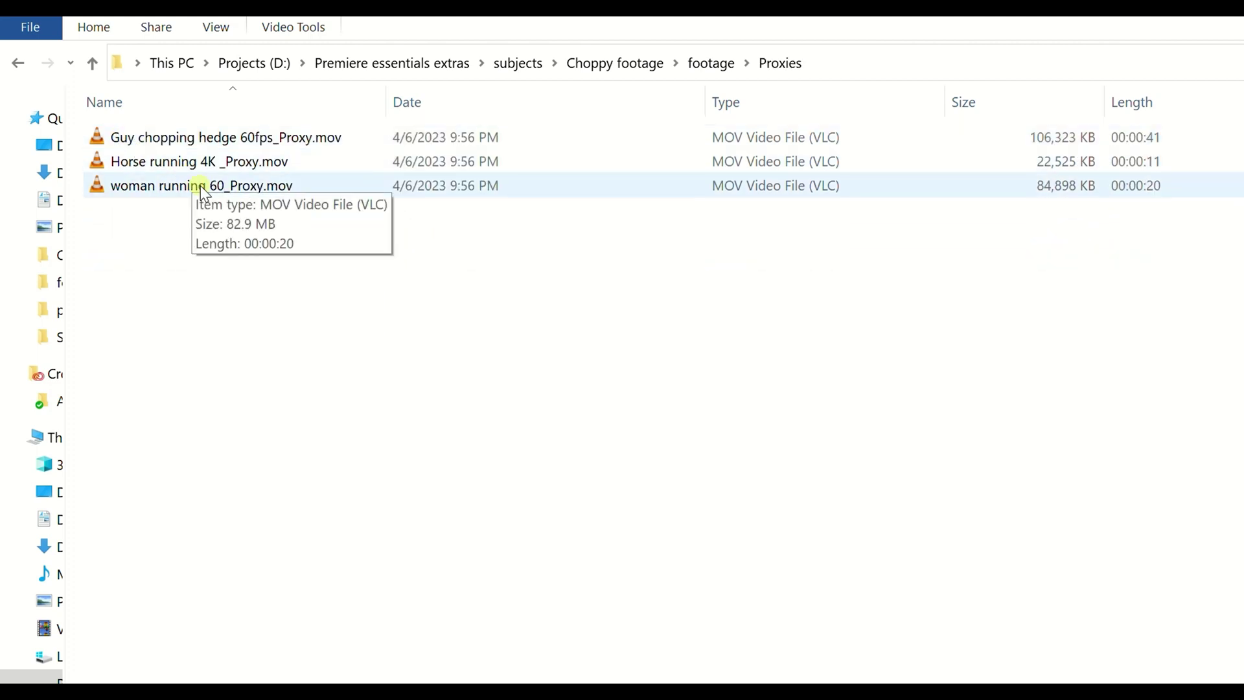
pyautogui.click(92, 63)
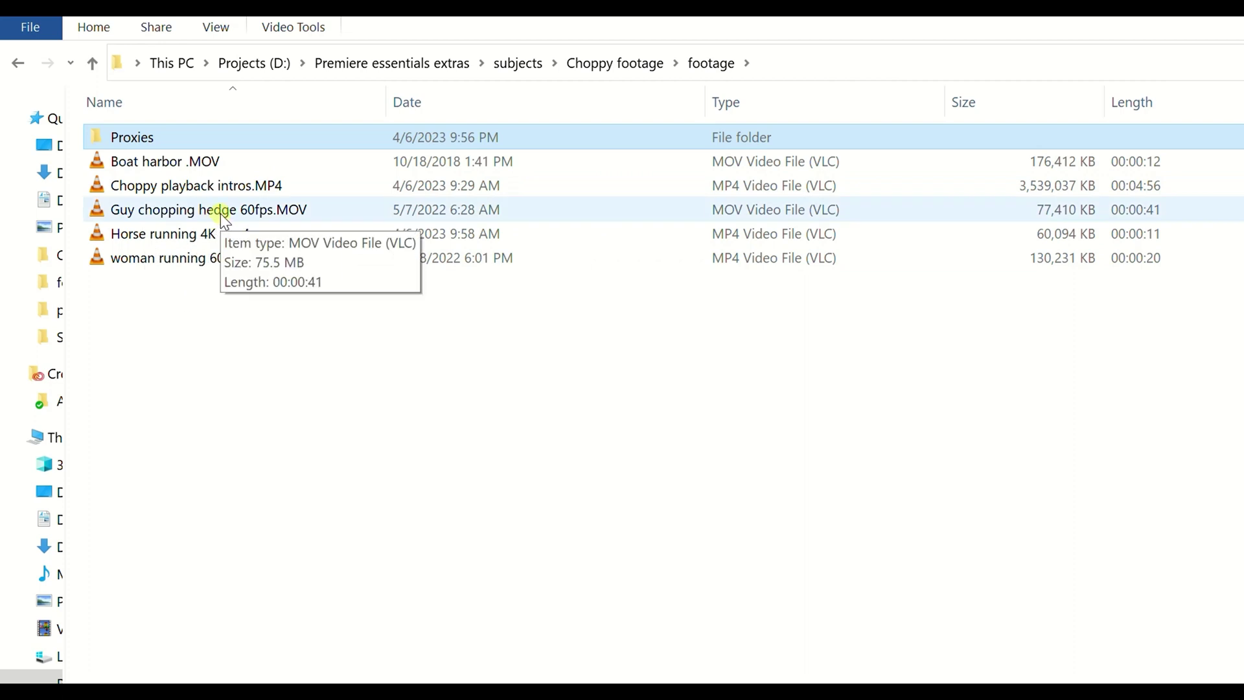
pyautogui.doubleClick(106, 136)
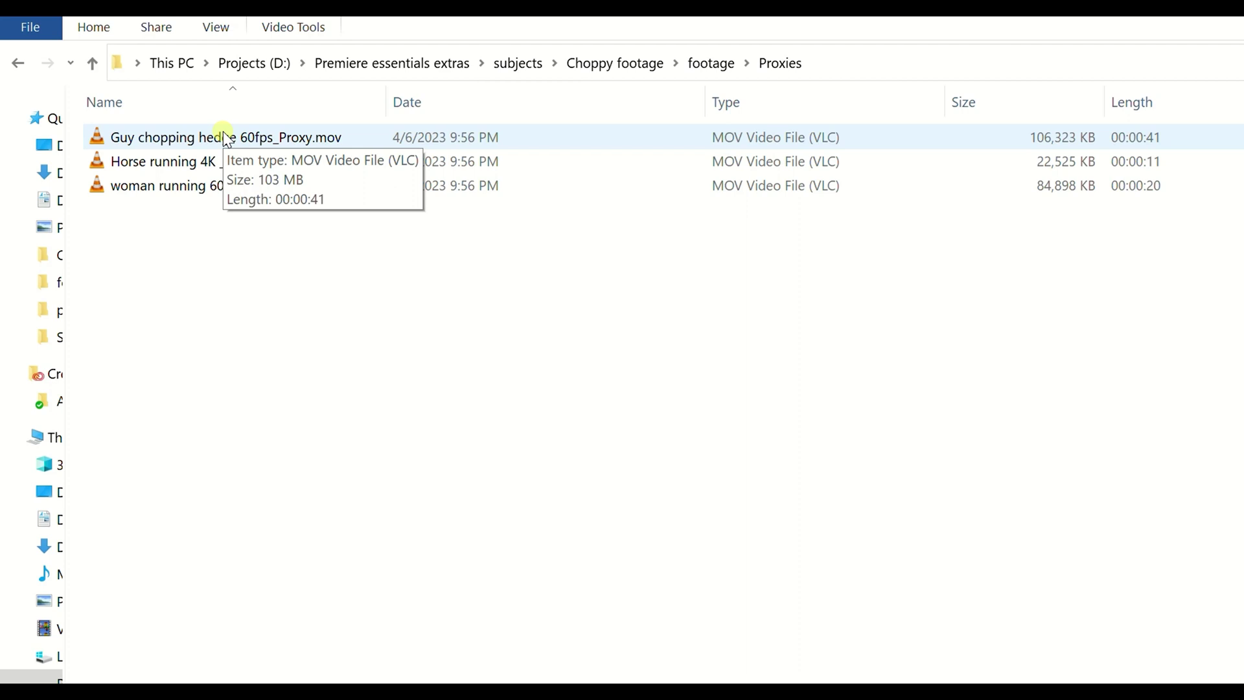
pyautogui.click(92, 63)
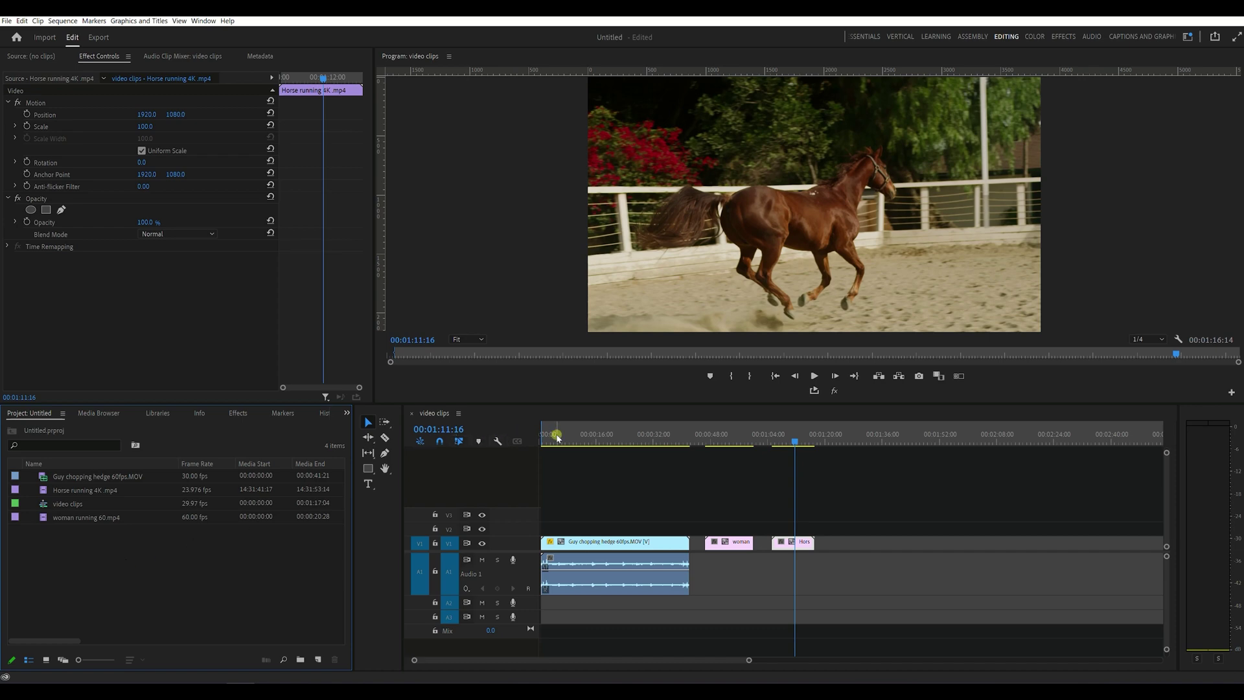
pyautogui.click(554, 437)
pyautogui.moveTo(556, 438)
pyautogui.mouseDown()
pyautogui.moveTo(625, 446)
pyautogui.moveTo(549, 443)
pyautogui.mouseUp()
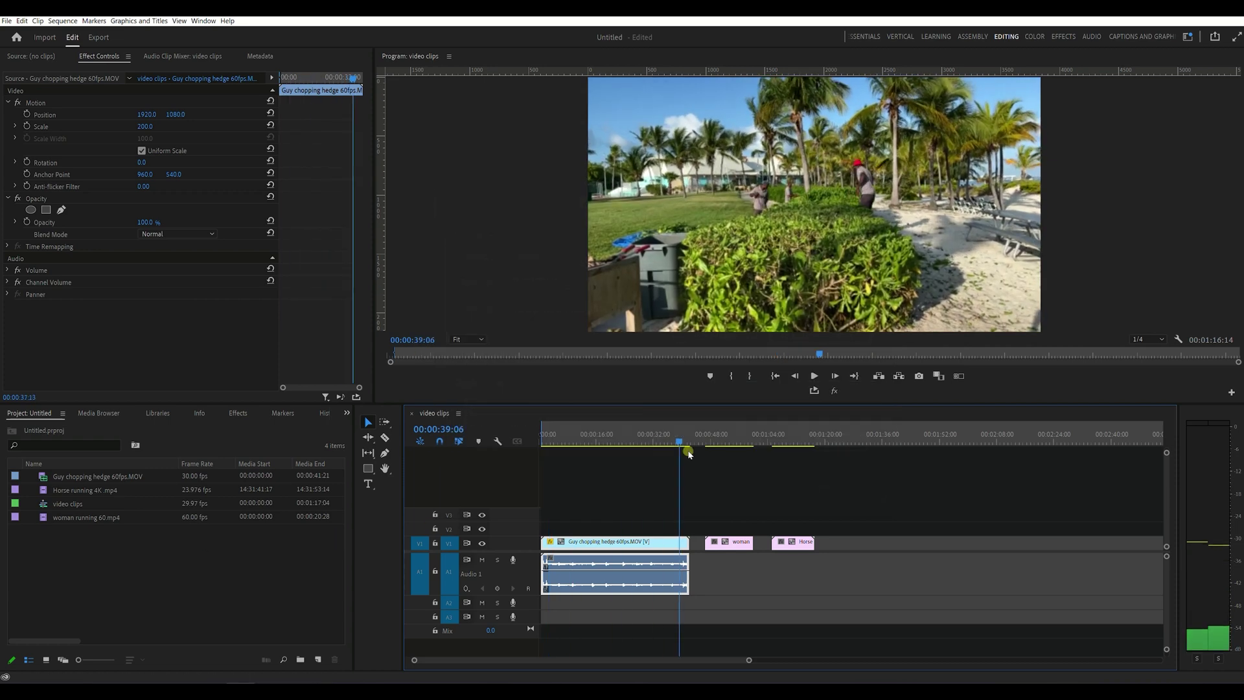
pyautogui.moveTo(689, 466); pyautogui.dragTo(544, 441)
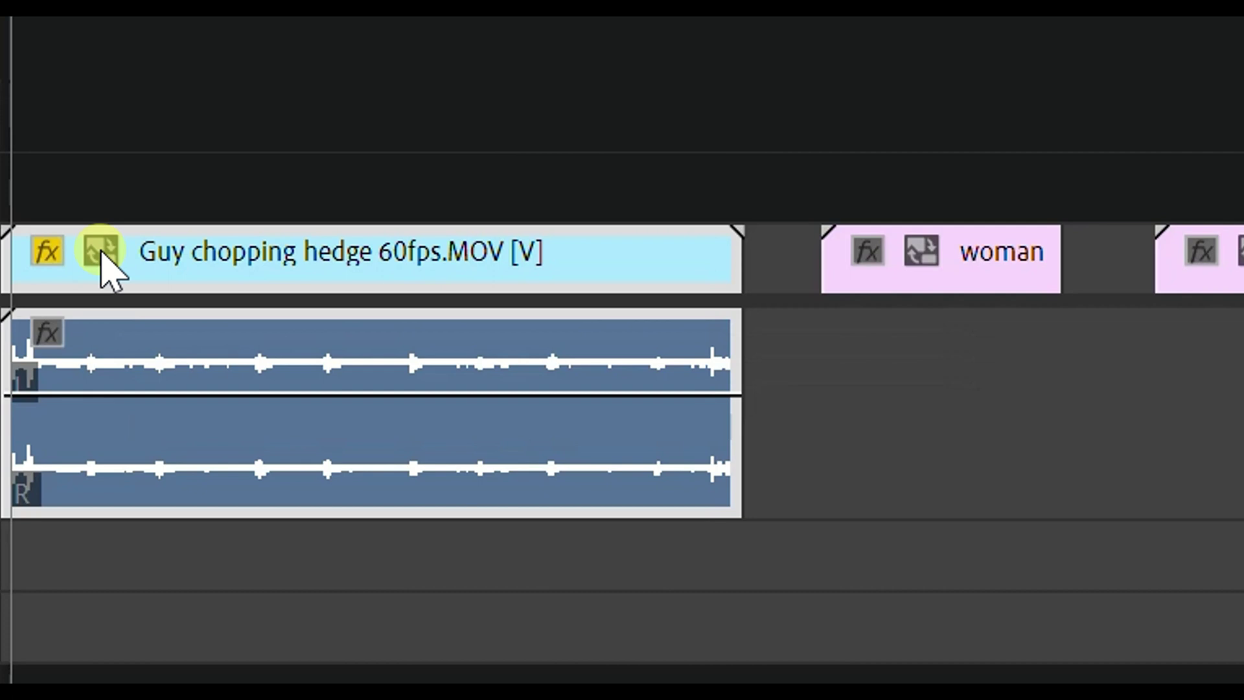
pyautogui.moveTo(101, 252)
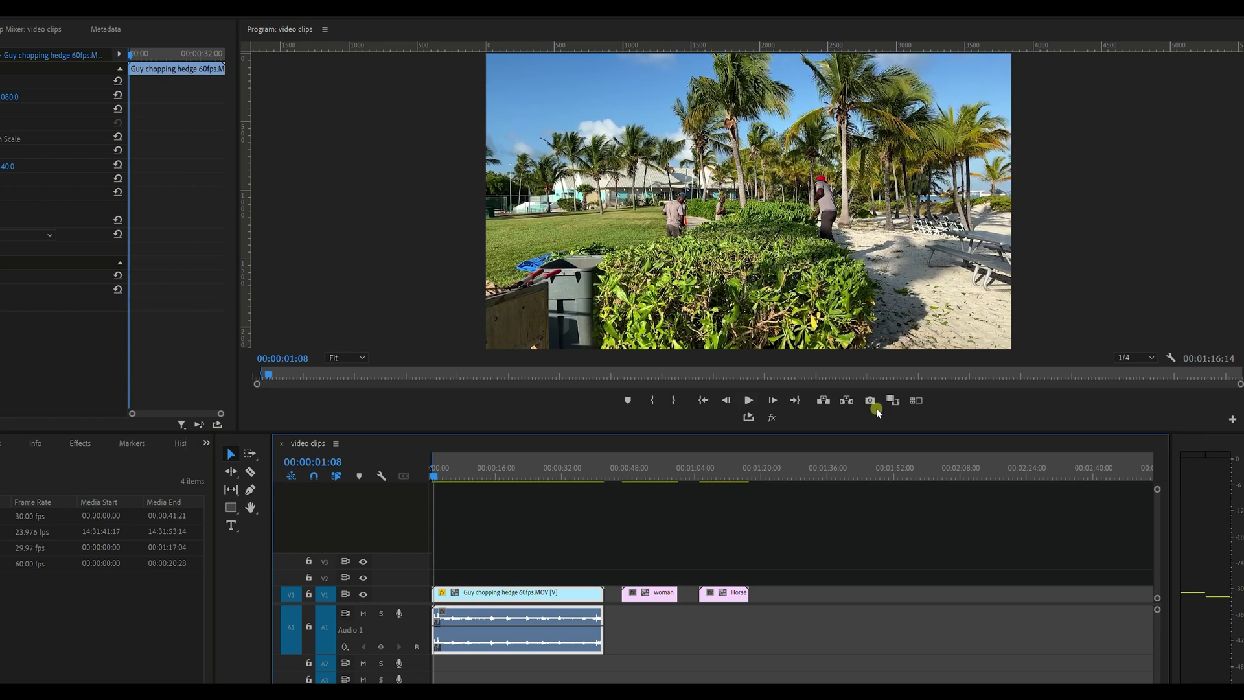
# - Add the Toggle Proxies button to the Program monitor's button bar
pyautogui.click(1230, 417)
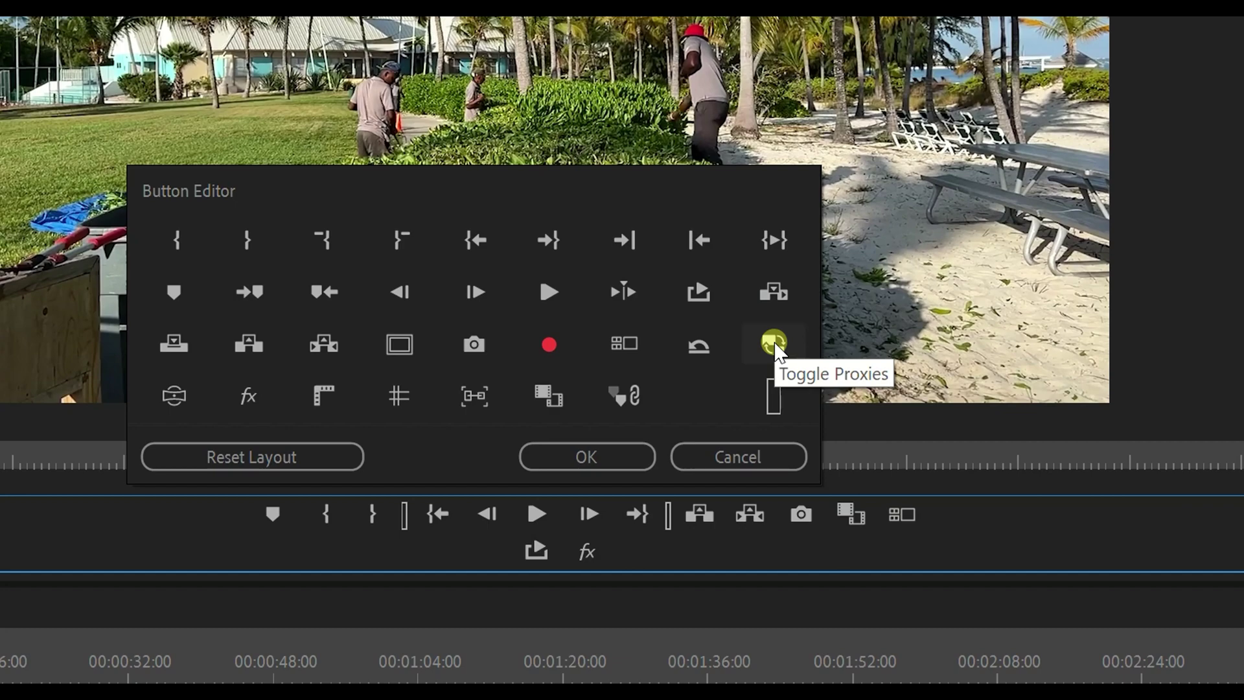
pyautogui.moveTo(775, 343); pyautogui.dragTo(953, 515)
pyautogui.click(594, 457)
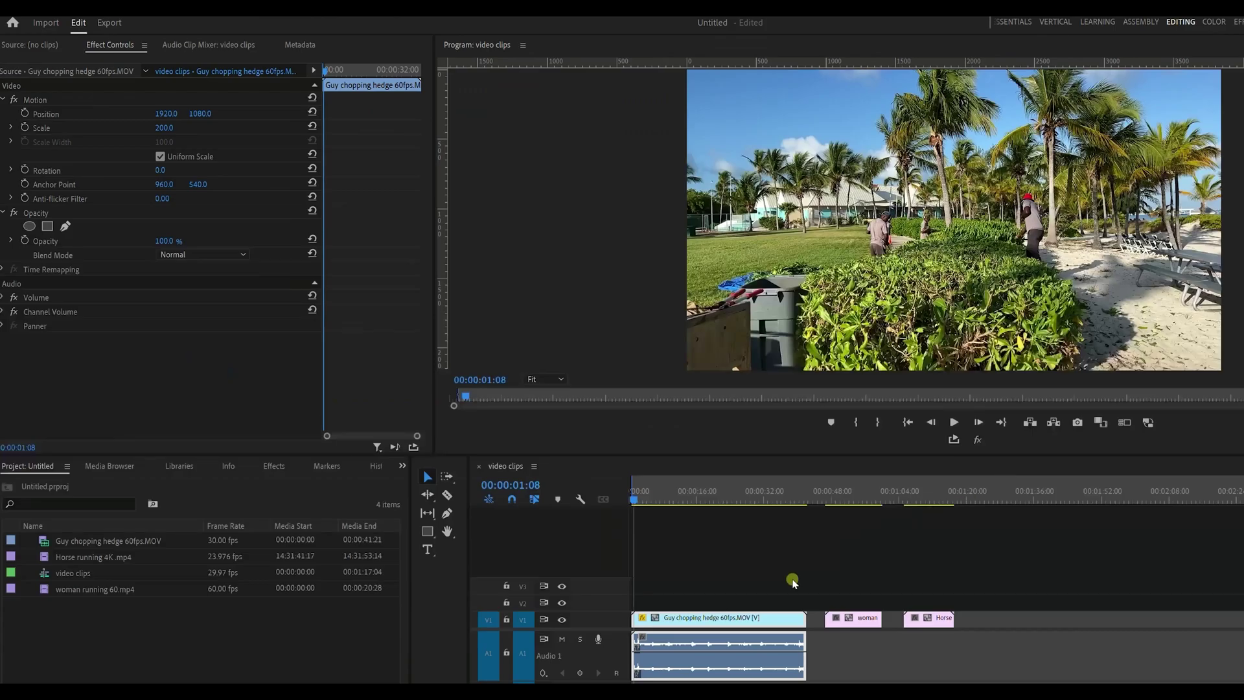
# - Turn proxies on, check the clip's proxy badge, and step through the hedge, woman and horse clips
pyautogui.click(1150, 423)
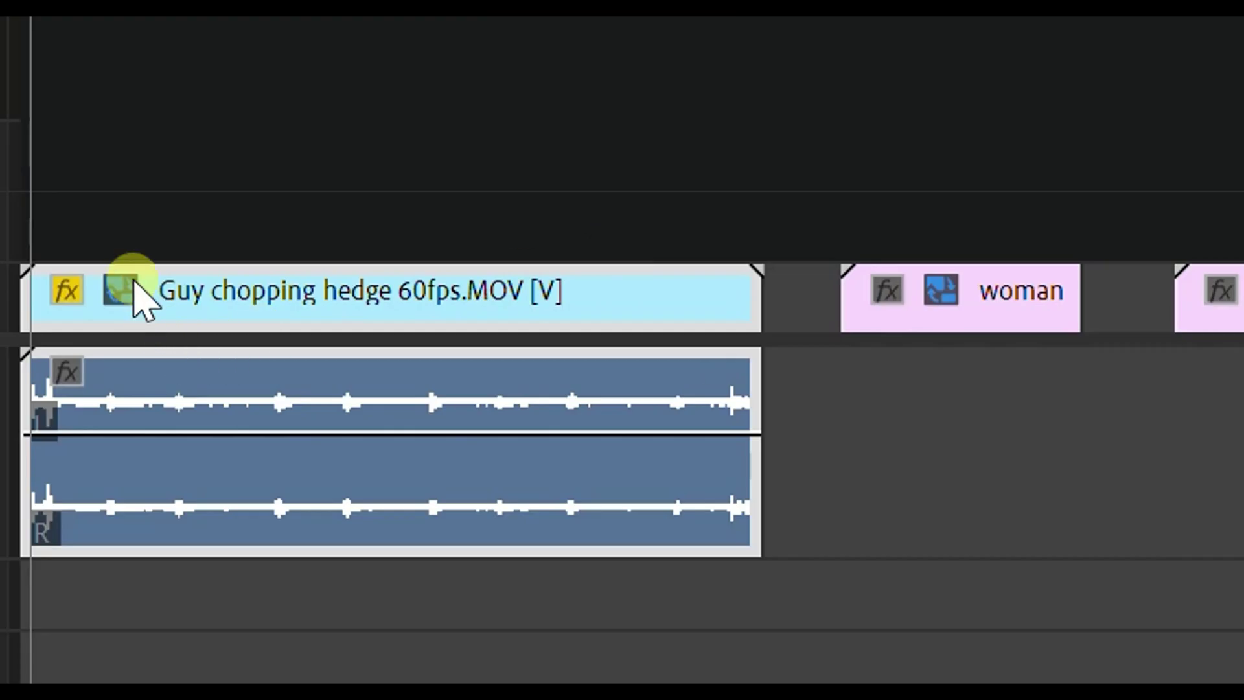
pyautogui.moveTo(144, 301)
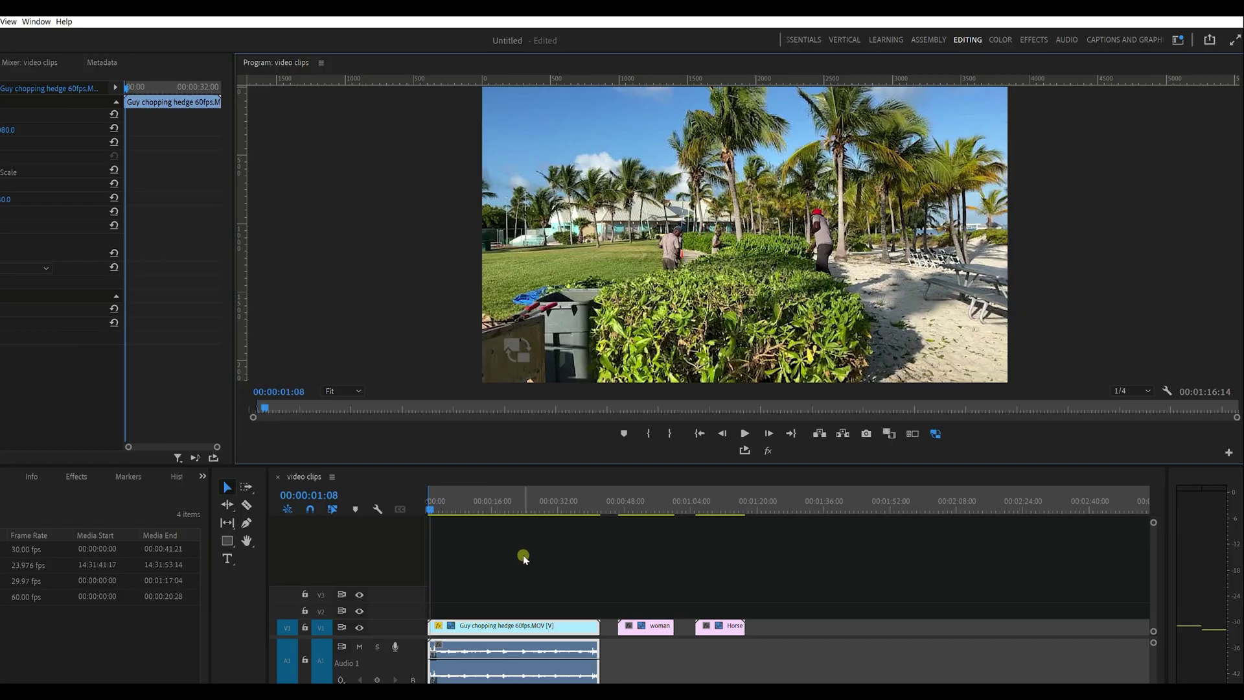
pyautogui.click(515, 576)
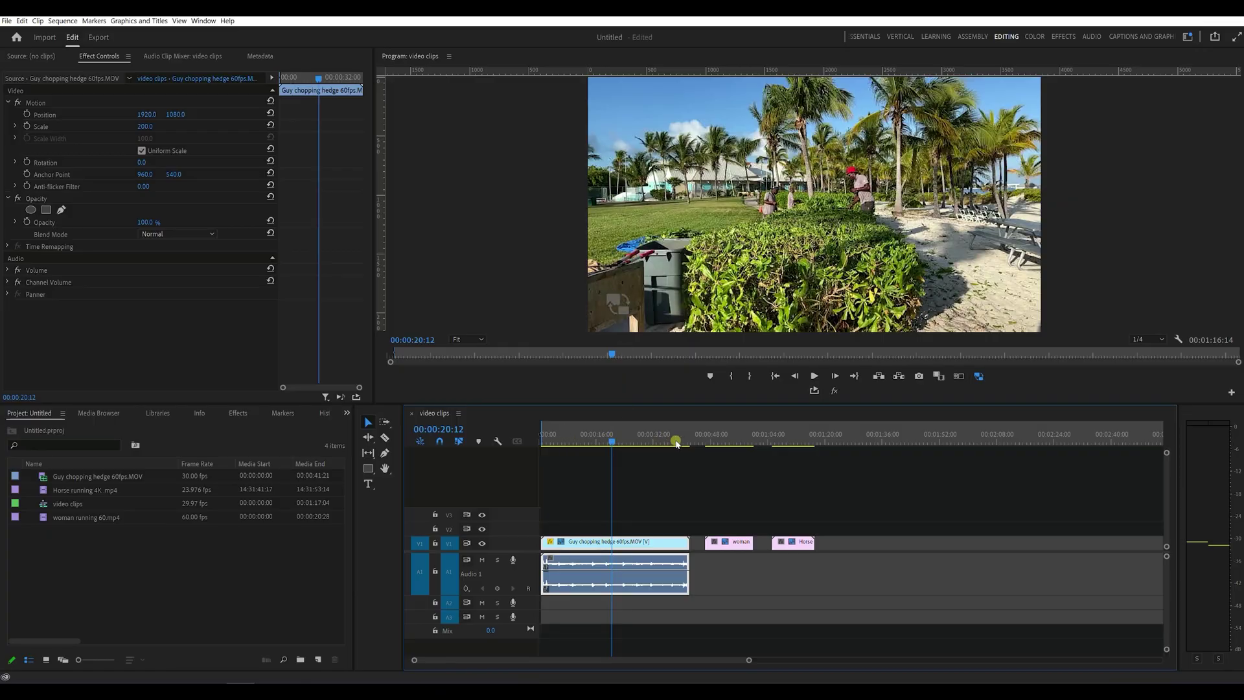
pyautogui.click(728, 434)
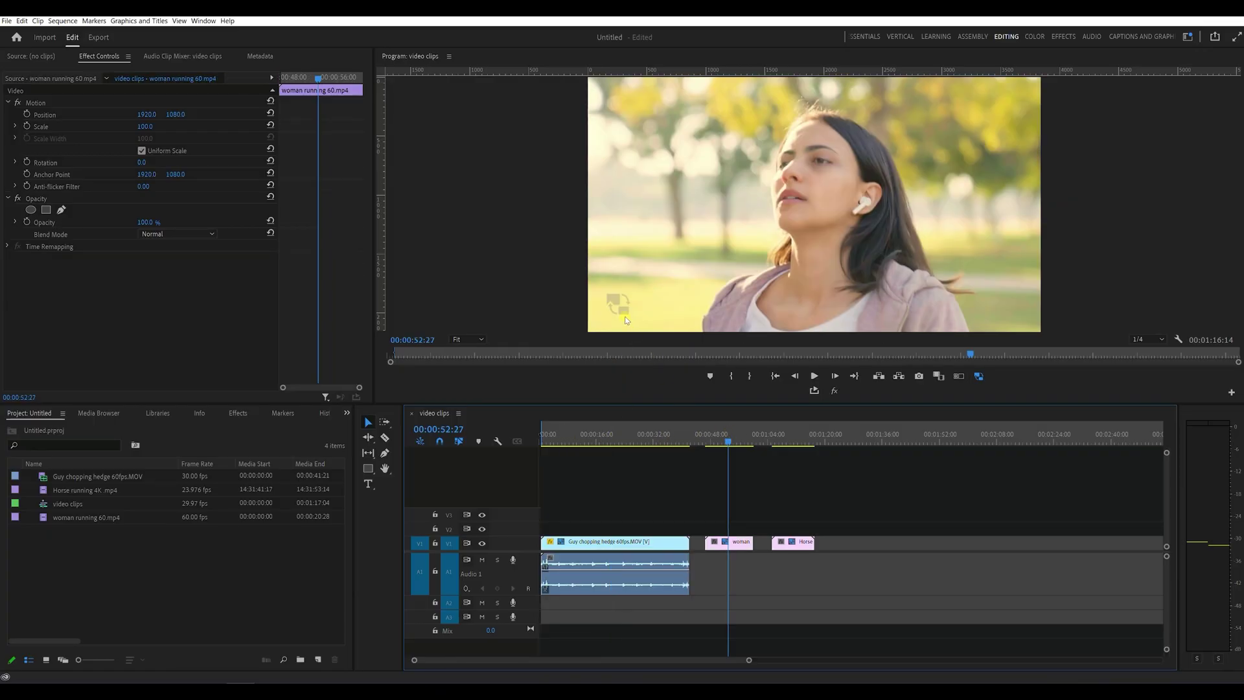
pyautogui.click(791, 435)
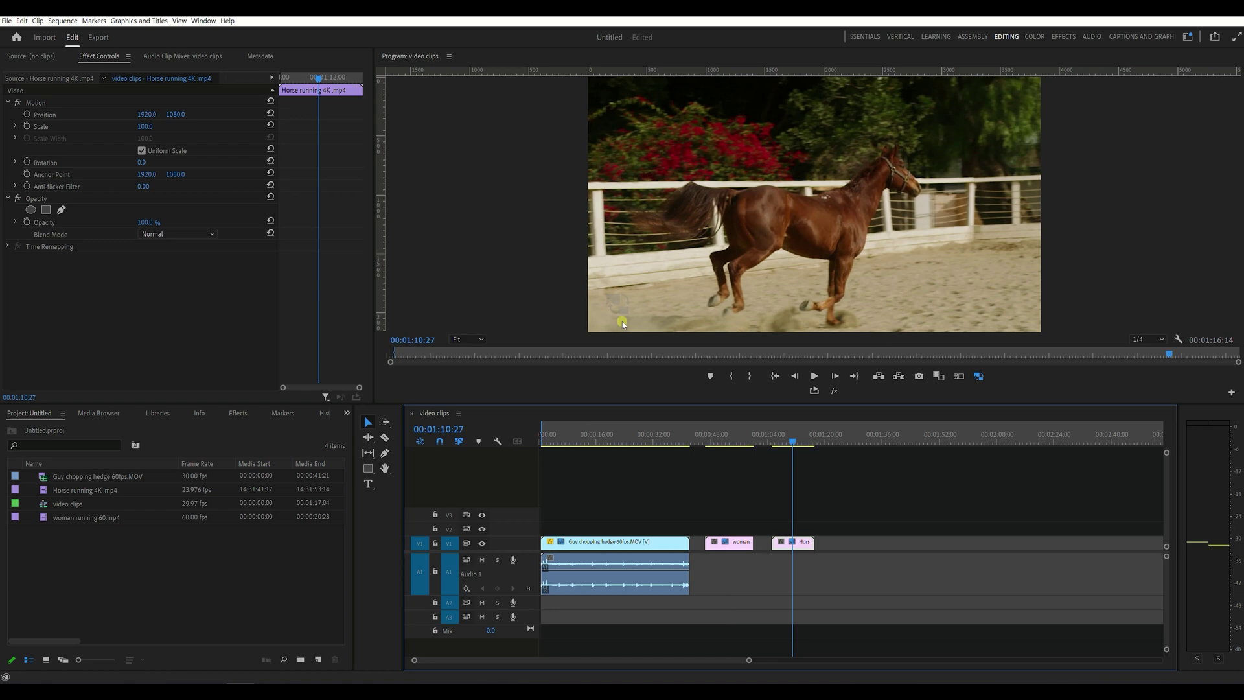
# - Turn proxies off and view the woman and hedge clips at full resolution
pyautogui.click(980, 377)
pyautogui.click(647, 338)
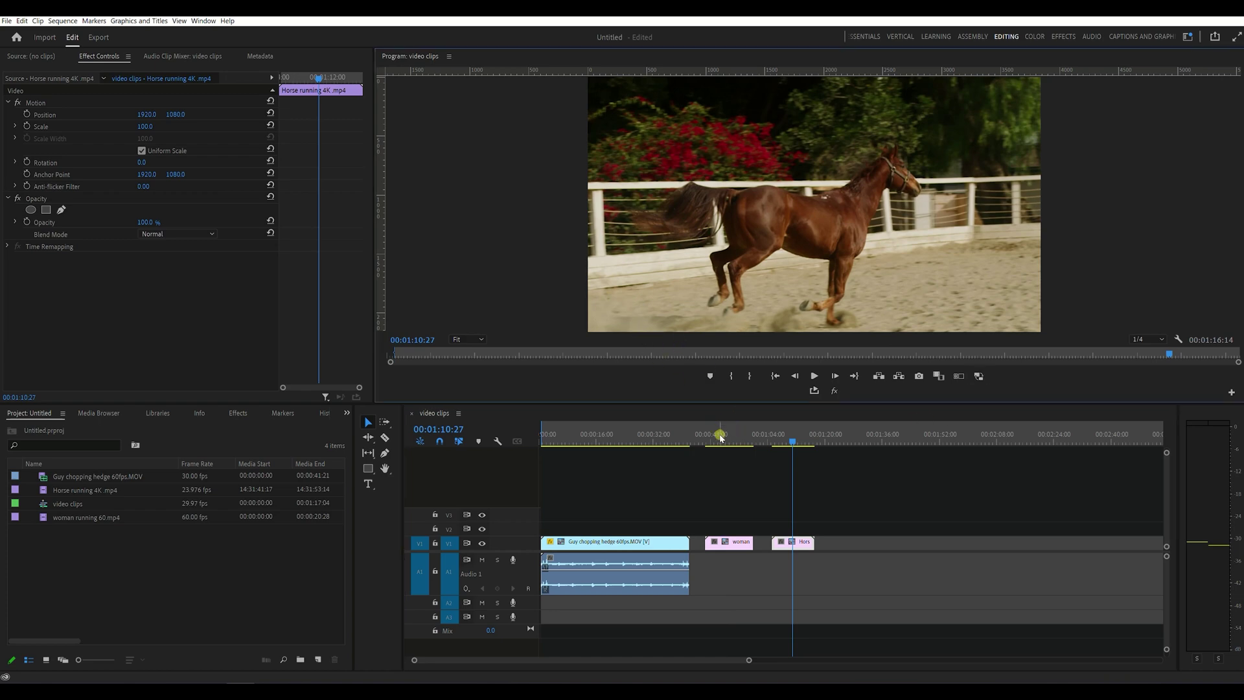
pyautogui.click(720, 435)
pyautogui.click(611, 441)
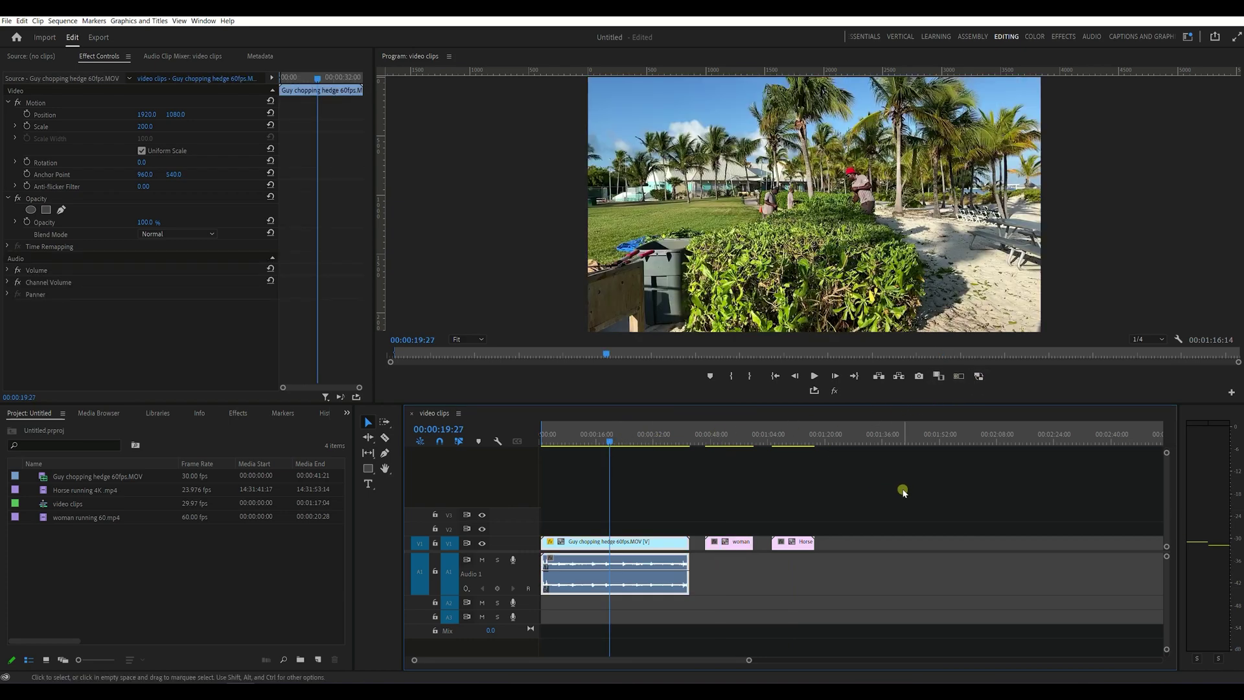
# - Re-enable proxies across the woman, horse and hedge clips, toggling them off and on once more
pyautogui.click(978, 377)
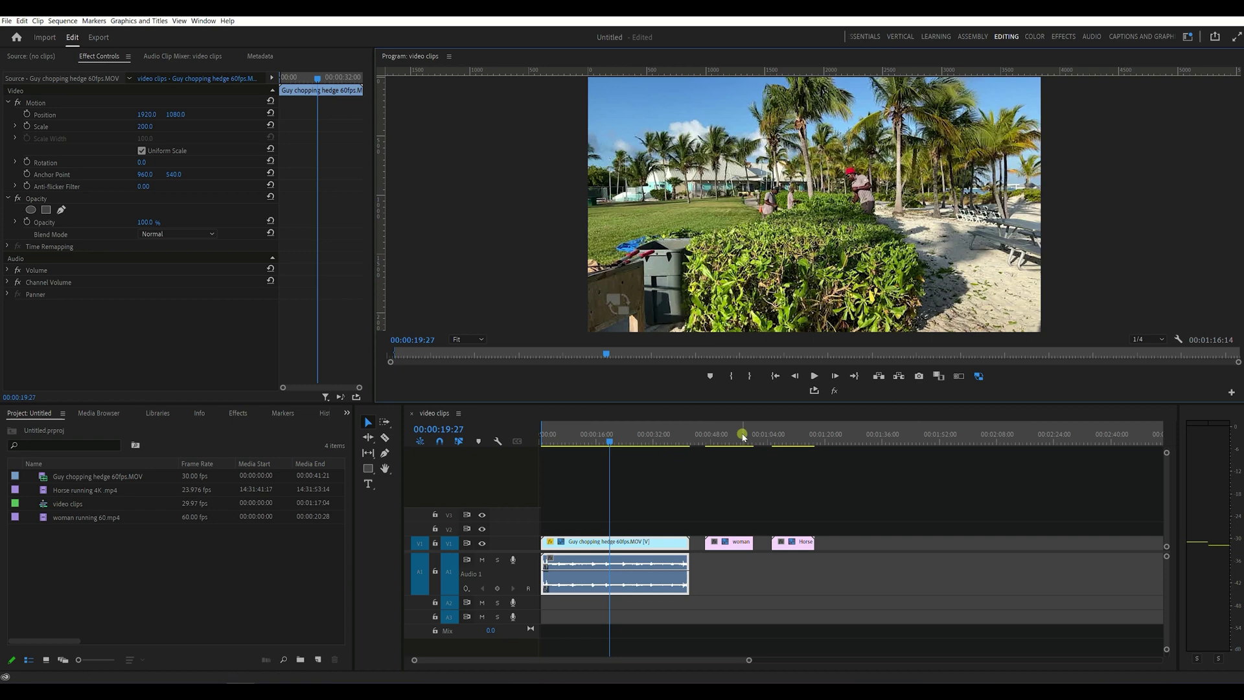
pyautogui.click(731, 437)
pyautogui.click(783, 437)
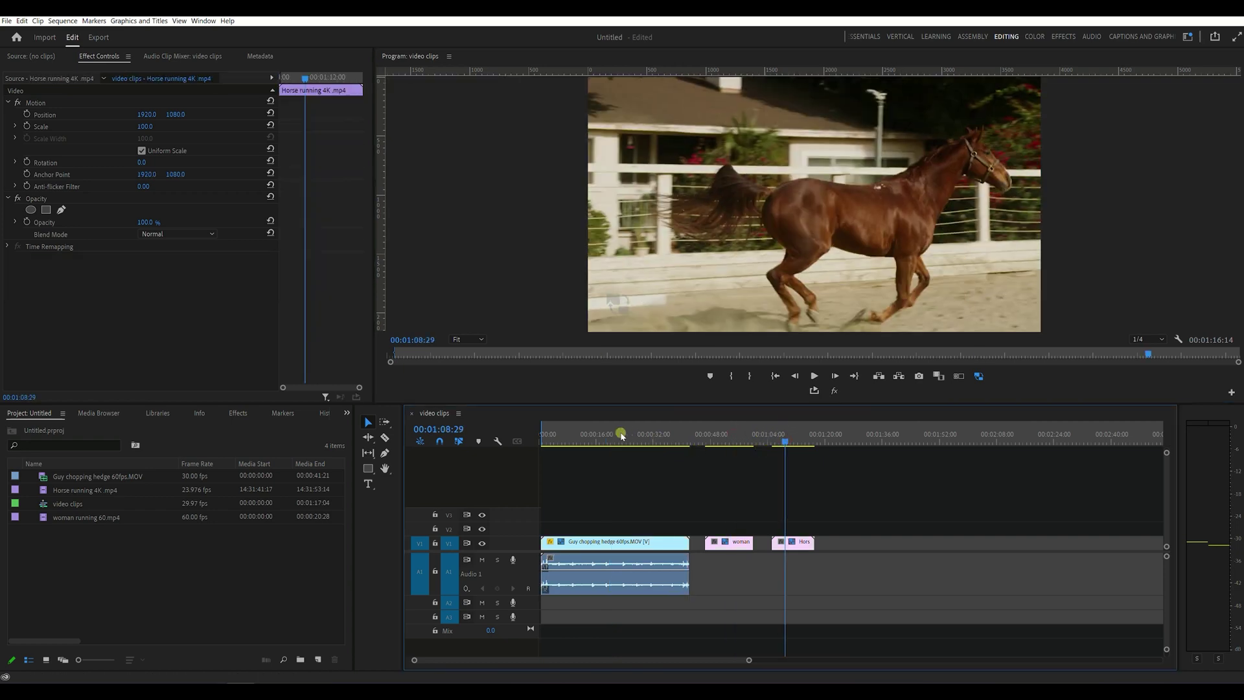
pyautogui.click(585, 440)
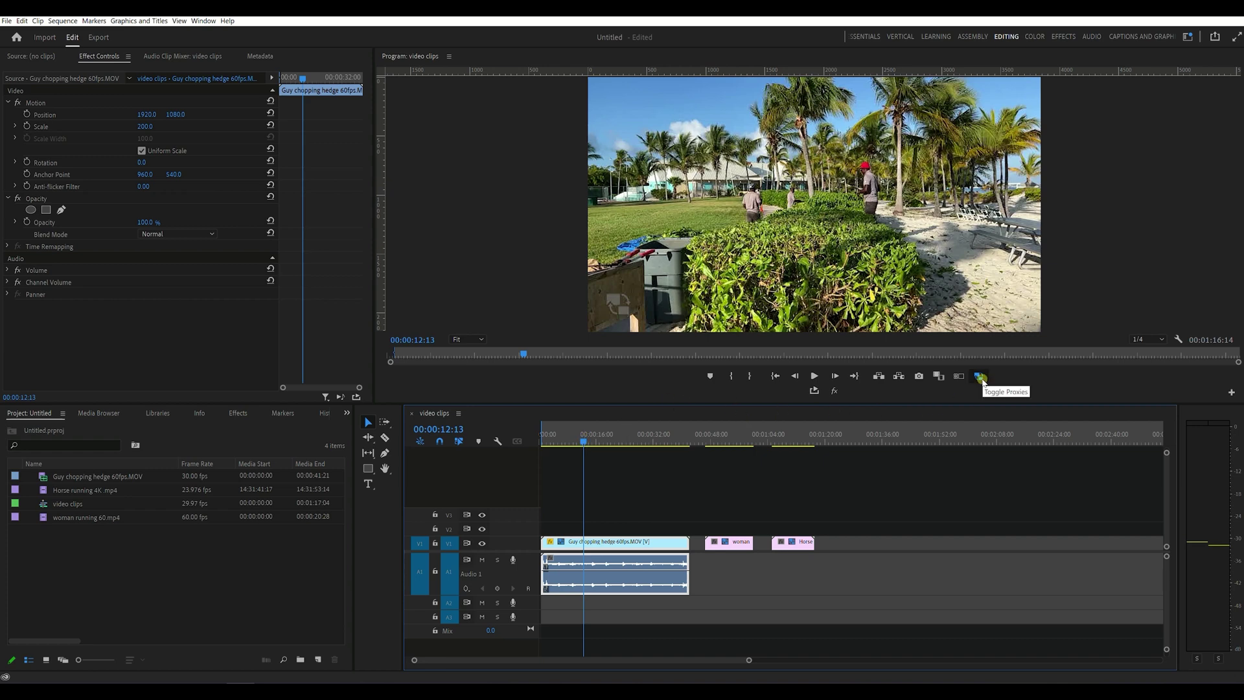
pyautogui.click(980, 377)
pyautogui.click(618, 543)
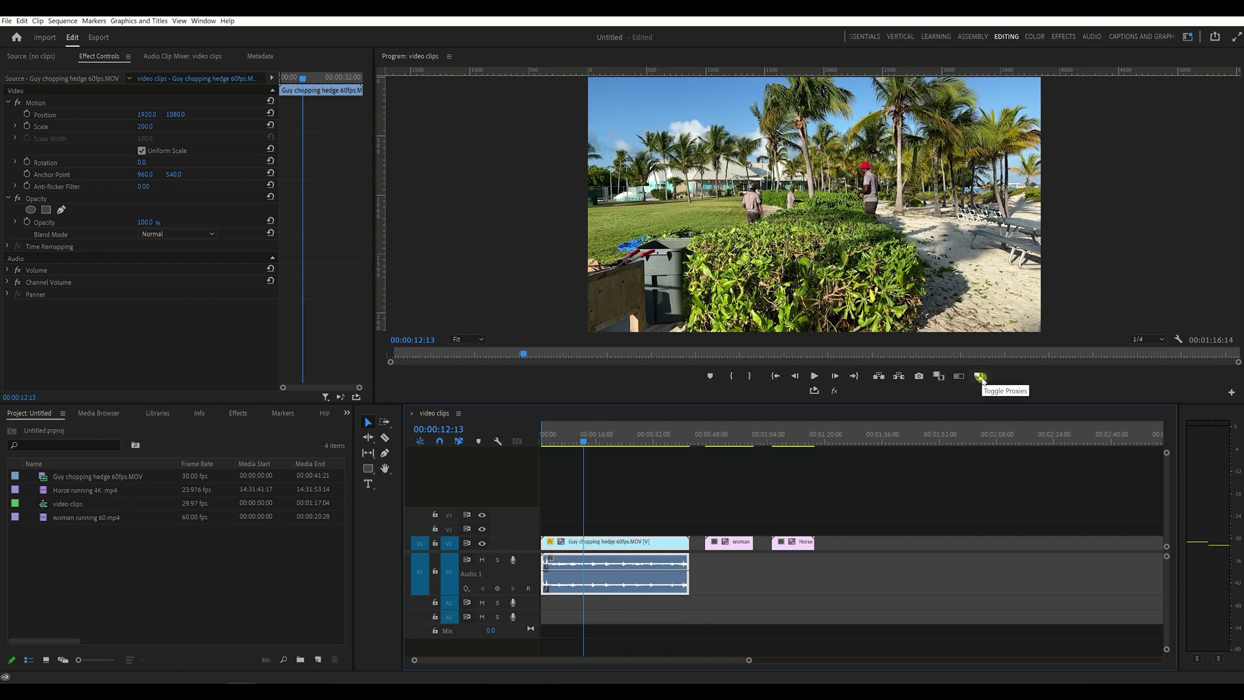
pyautogui.click(980, 377)
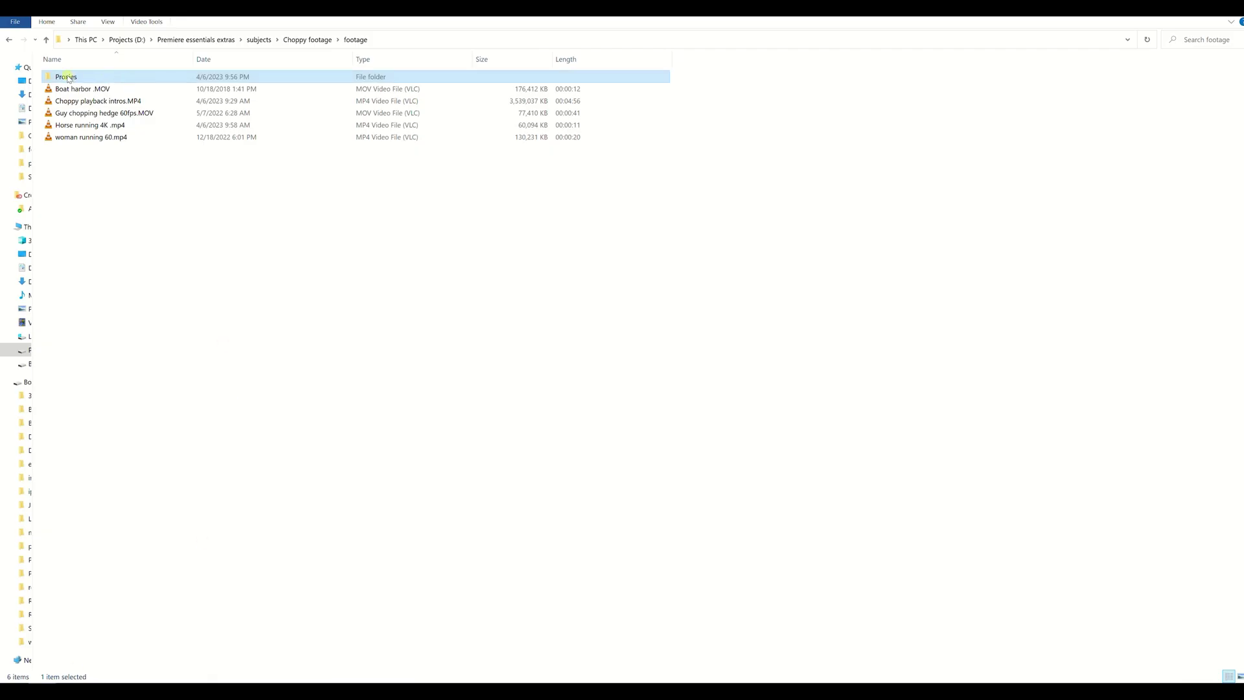
# - Cut woman running 60_Proxy.mov from Proxies and paste it into the footage folder
pyautogui.doubleClick(67, 77)
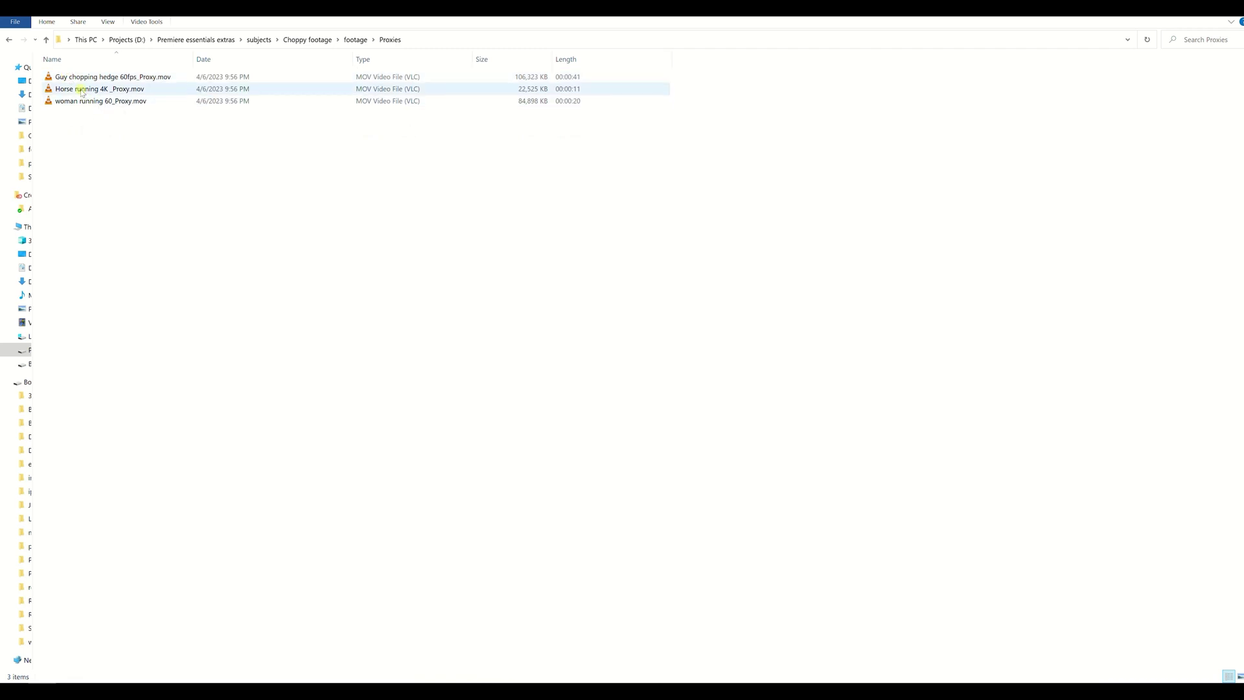
pyautogui.click(79, 101)
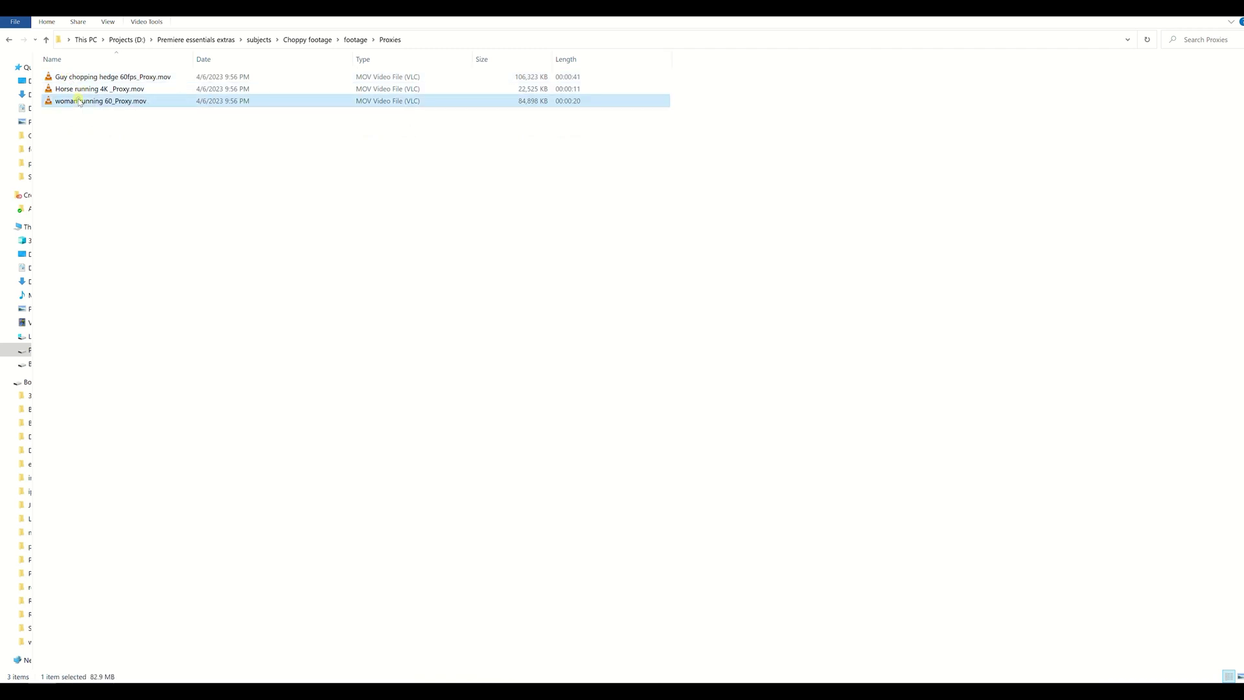
pyautogui.click(46, 39)
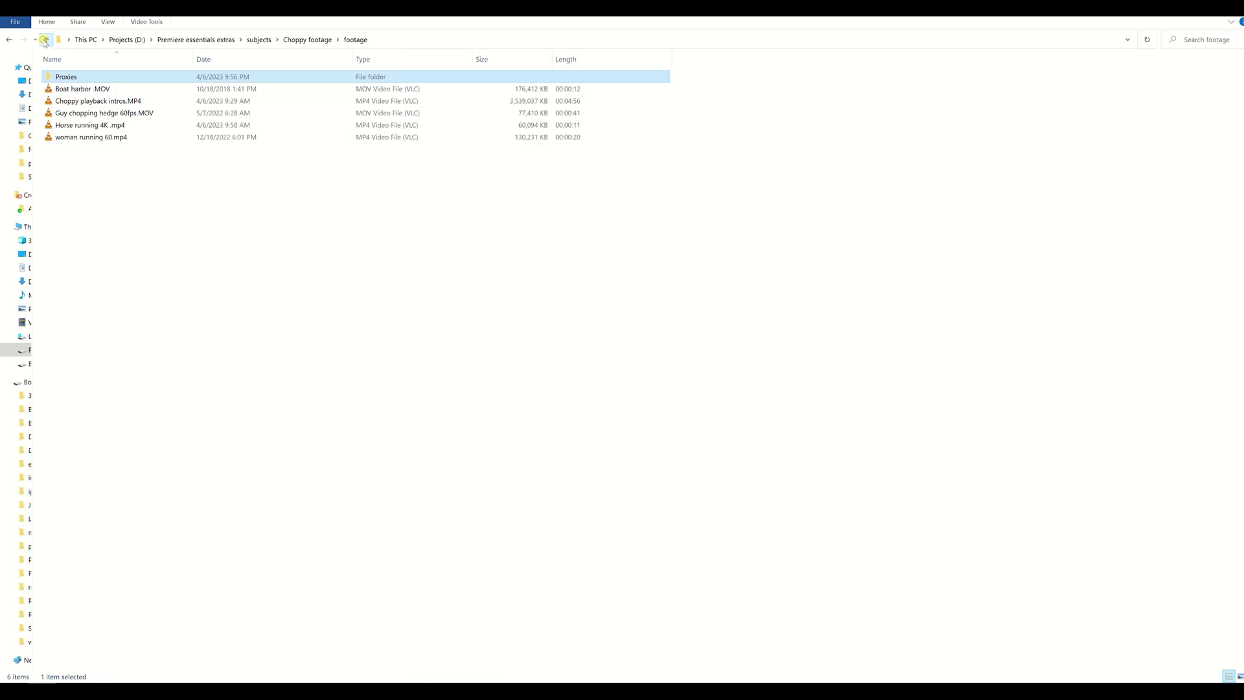
pyautogui.click(100, 169)
pyautogui.rightClick(101, 170)
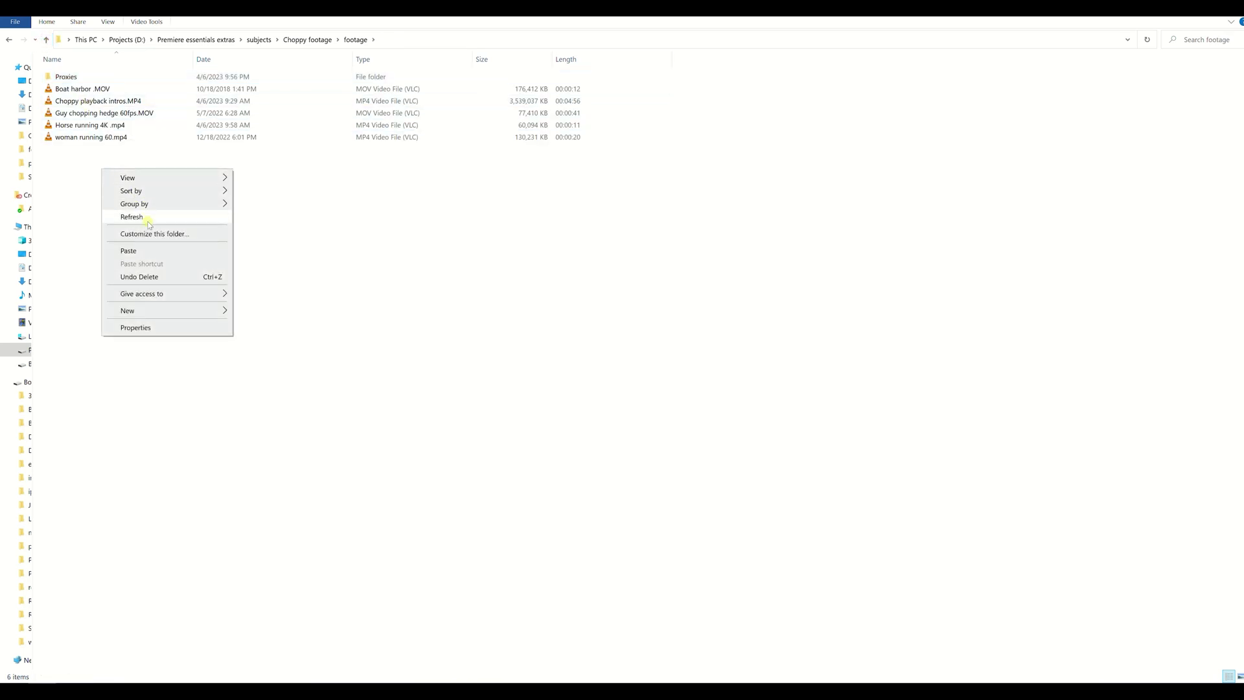
pyautogui.click(129, 251)
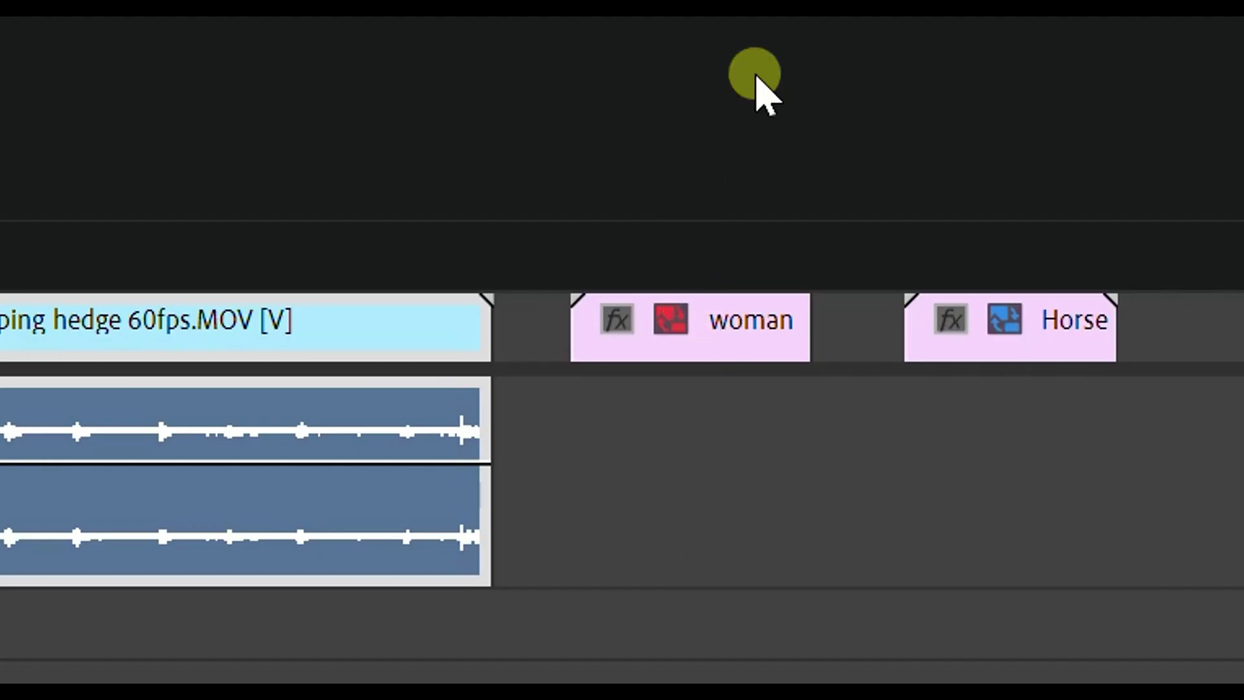
# - Select the woman clip, read its Offline proxy status, and toggle proxies to compare
pyautogui.click(725, 541)
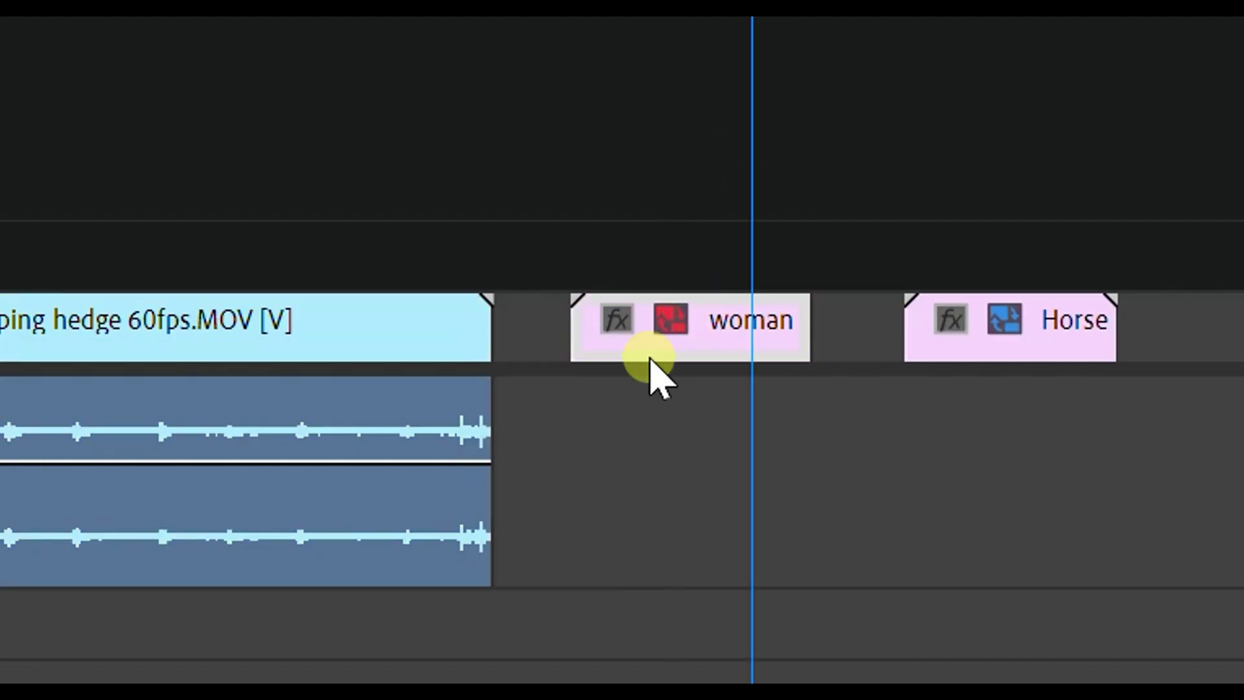
pyautogui.moveTo(668, 309)
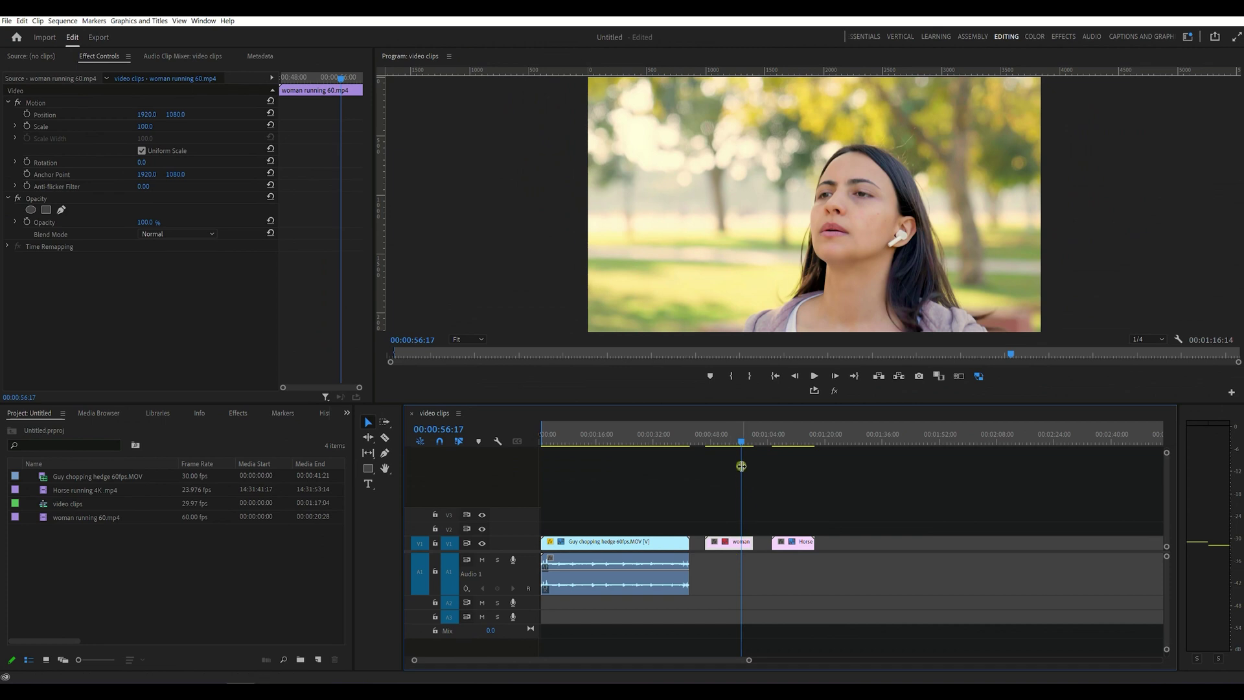
pyautogui.click(979, 375)
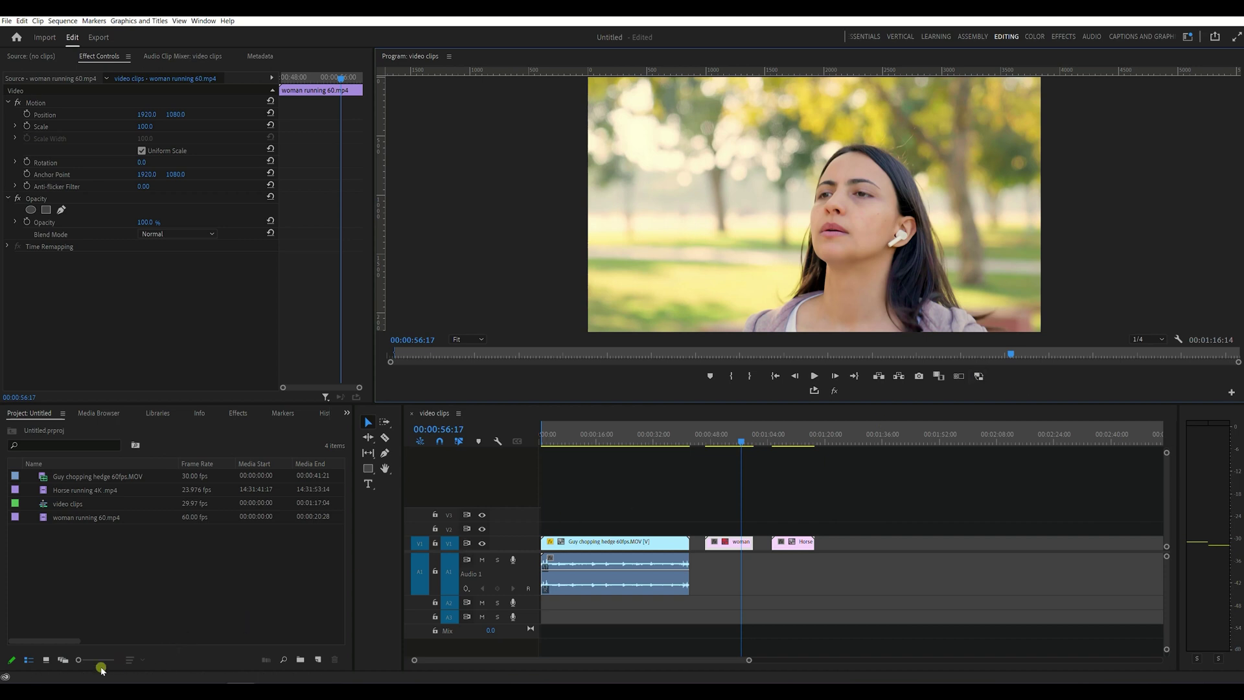
pyautogui.moveTo(61, 691)
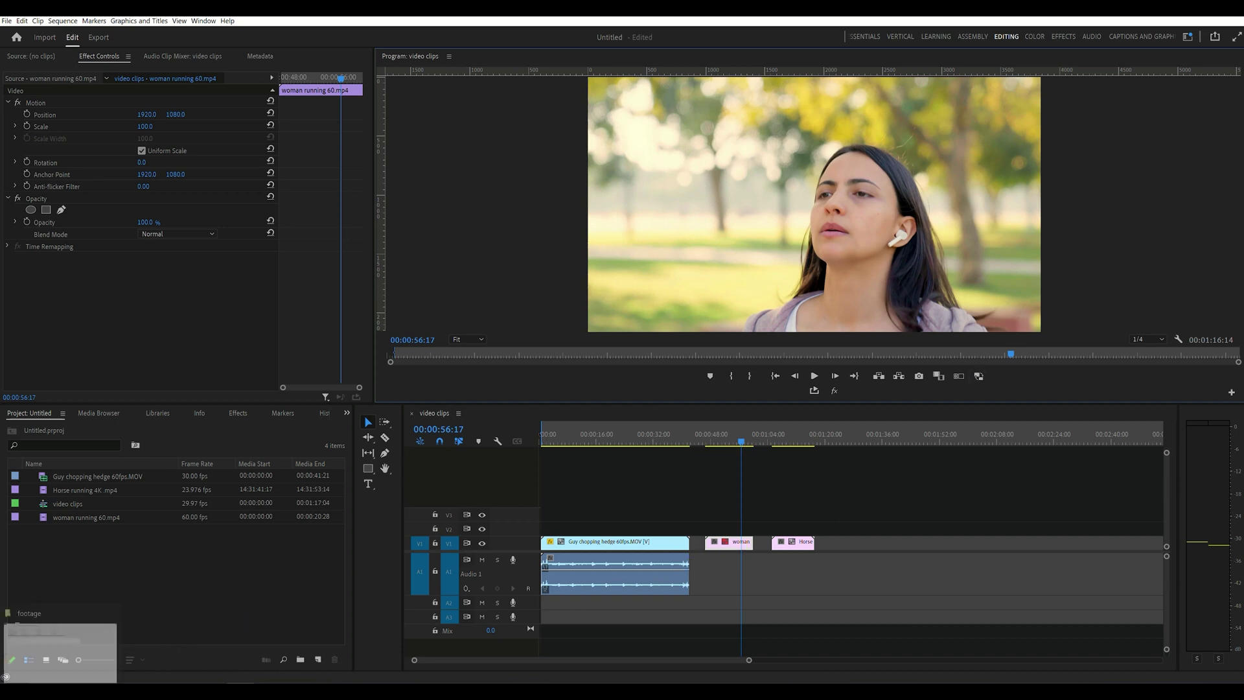
# - Drag woman running 60_Proxy.mov back into Proxies, confirm it's there, and return to Premiere Pro
pyautogui.click(61, 690)
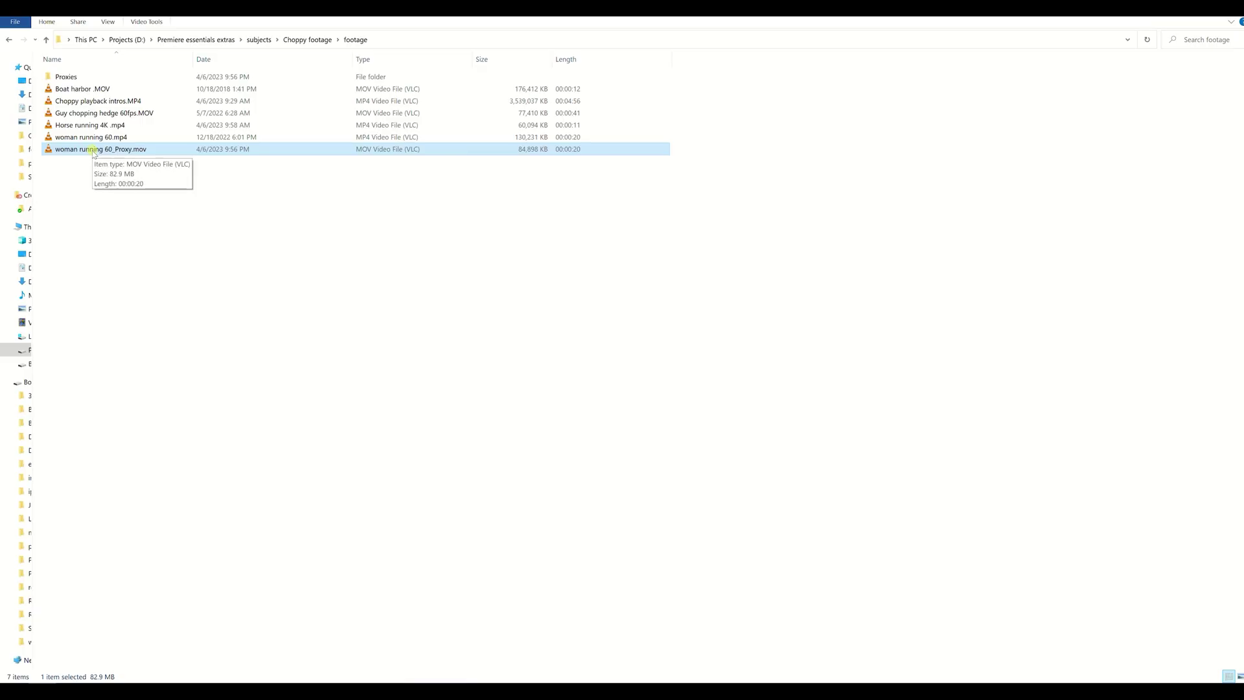
pyautogui.moveTo(97, 149); pyautogui.dragTo(77, 78)
pyautogui.click(68, 76)
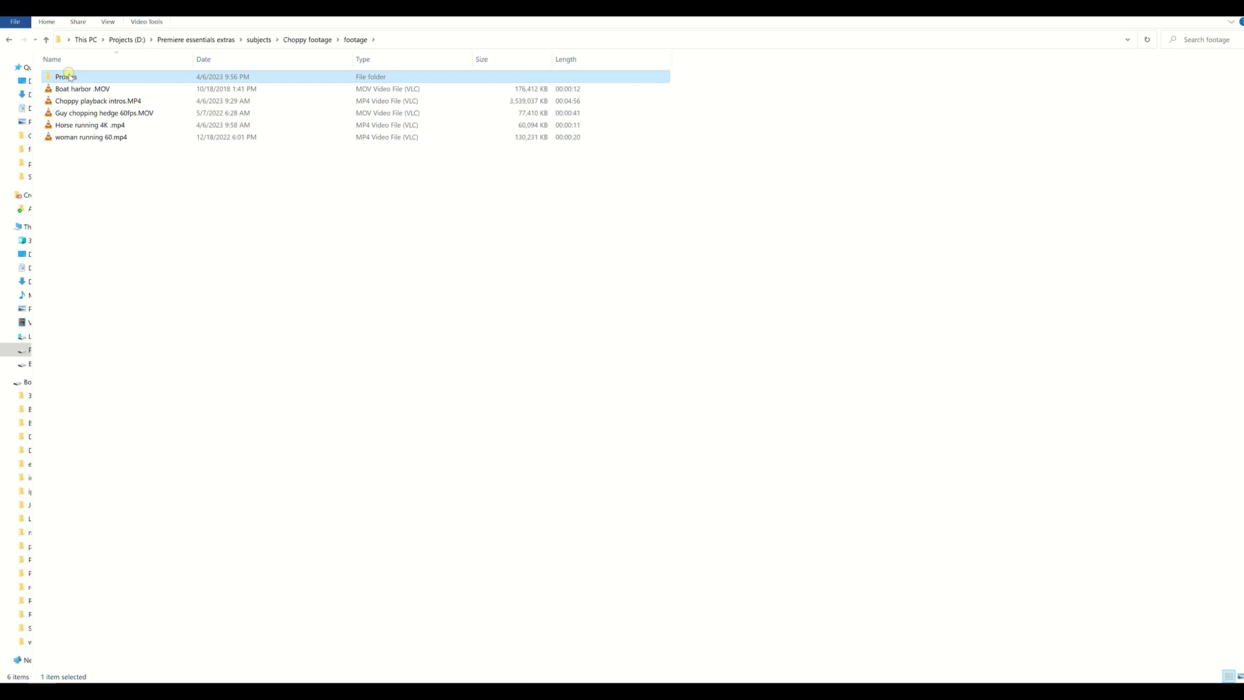
pyautogui.doubleClick(68, 76)
pyautogui.hotkey('alt', 'Left')
pyautogui.click(240, 690)
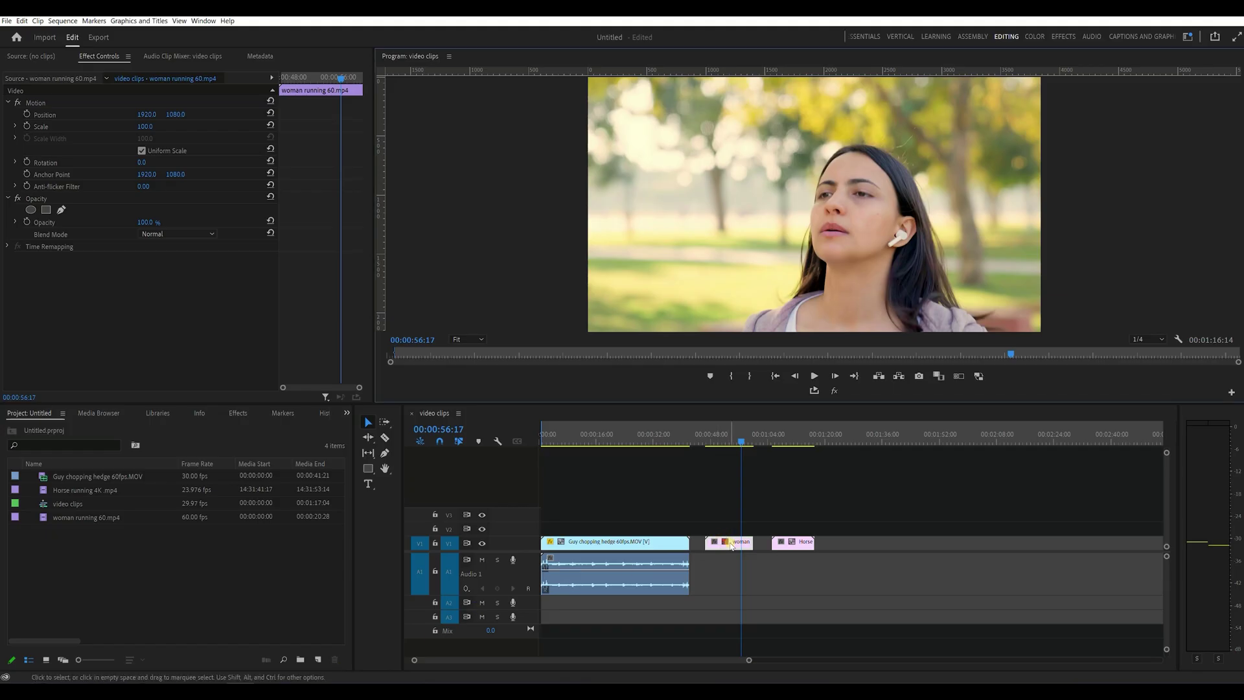
# - Choose Attach Proxies for woman running 60.mp4 in the Project panel
pyautogui.click(726, 595)
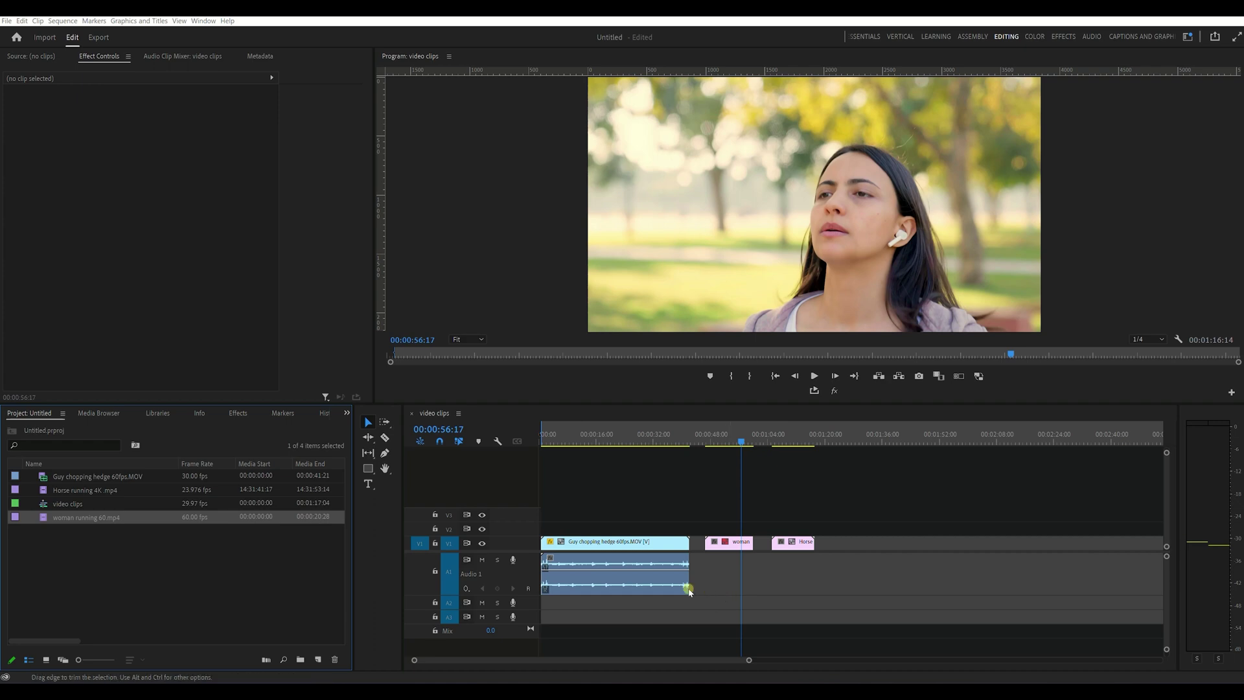
pyautogui.click(255, 561)
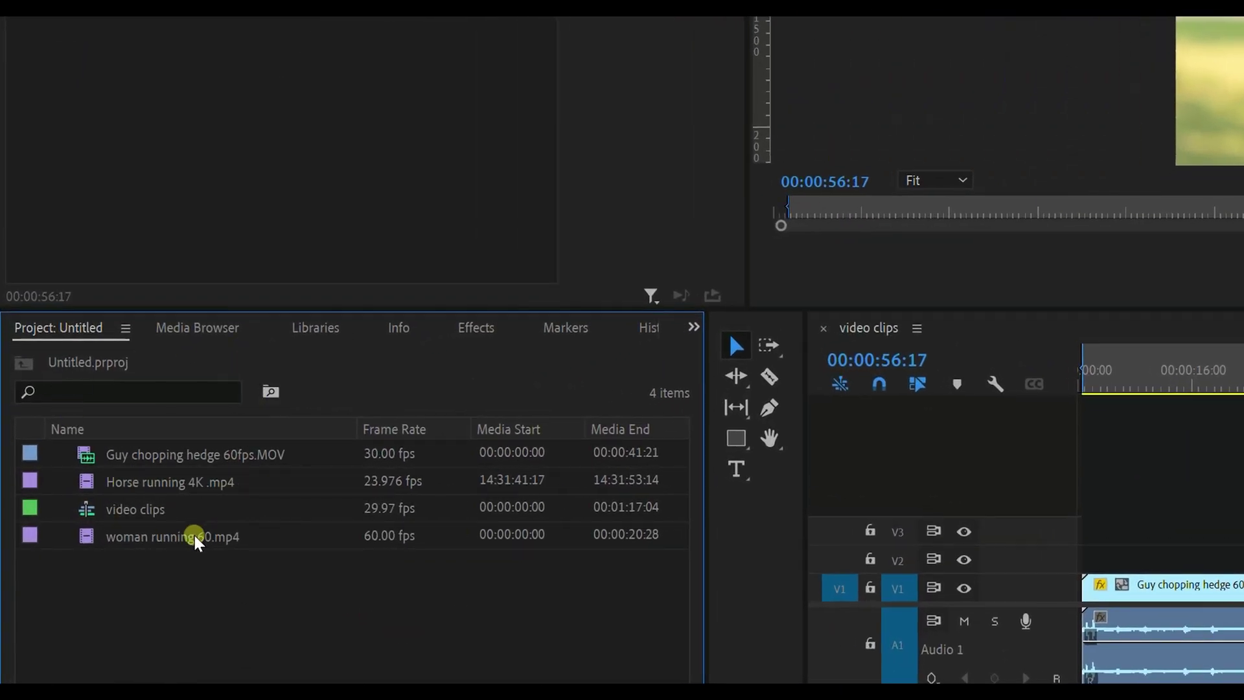
pyautogui.click(169, 538)
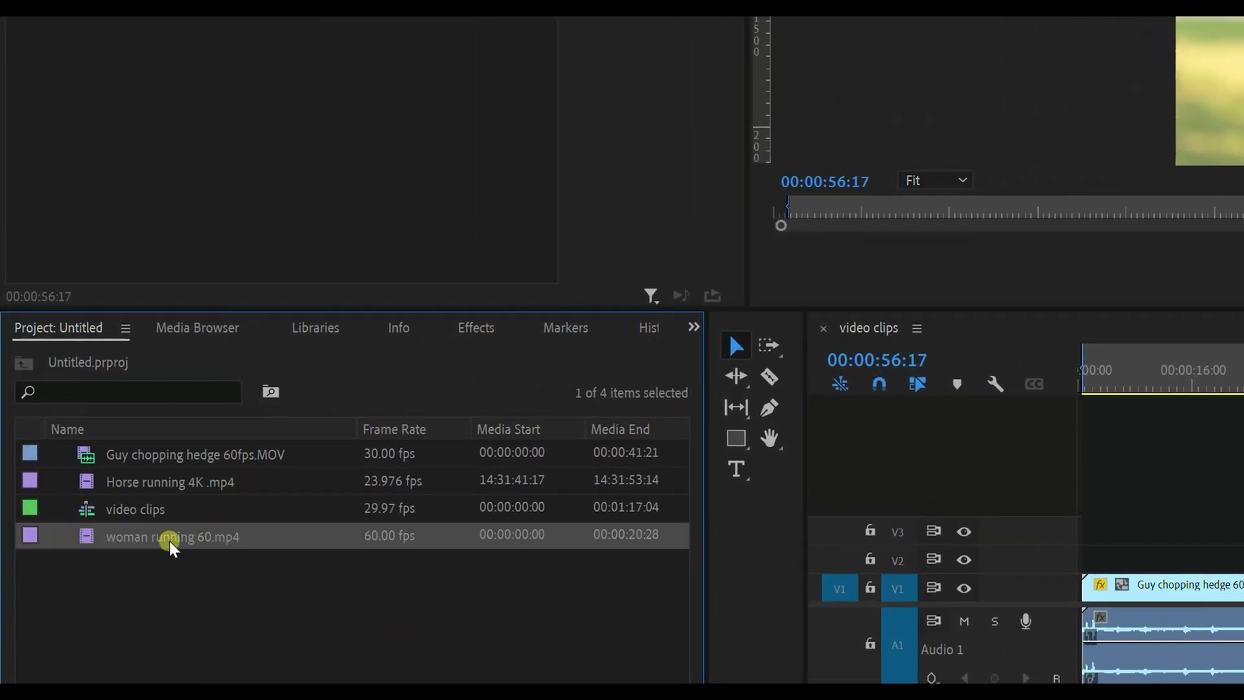
pyautogui.rightClick(171, 547)
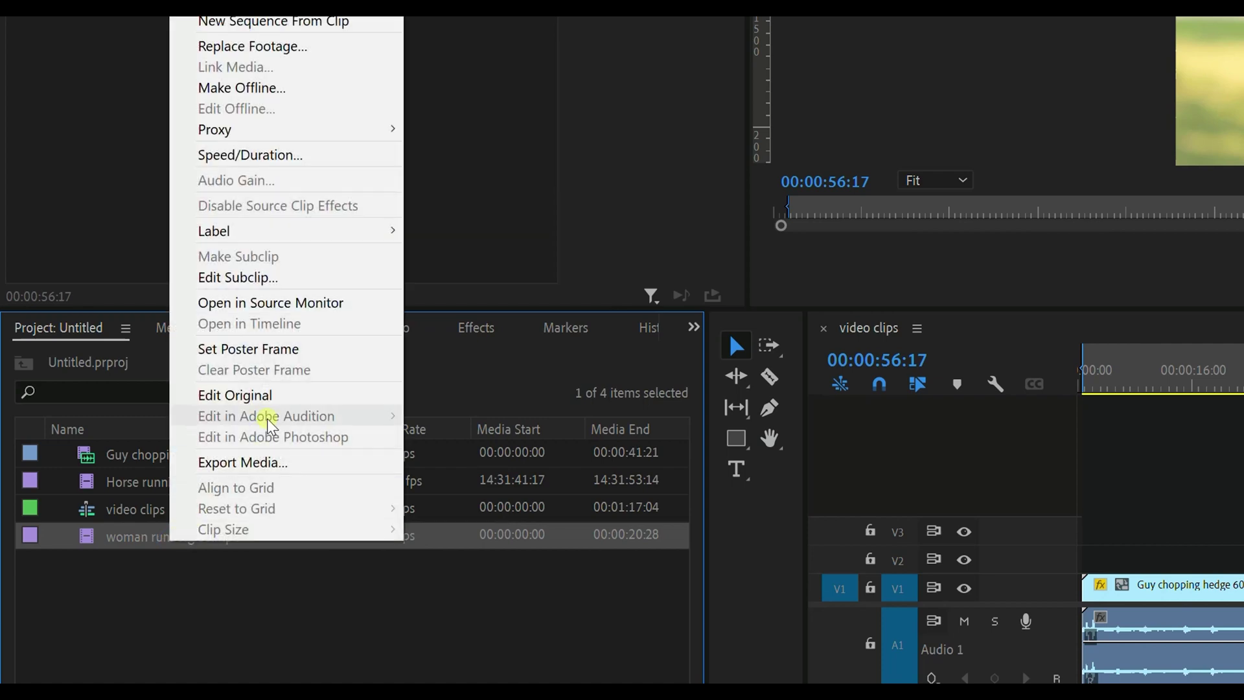
pyautogui.moveTo(253, 131)
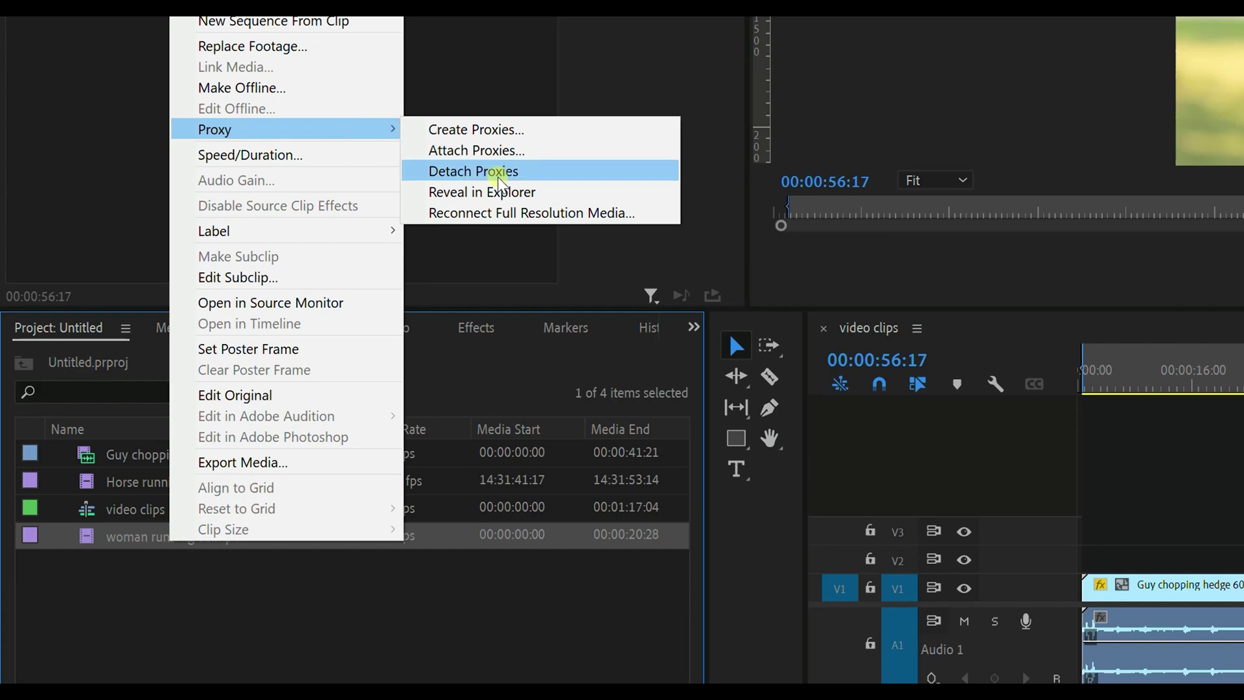
pyautogui.click(488, 153)
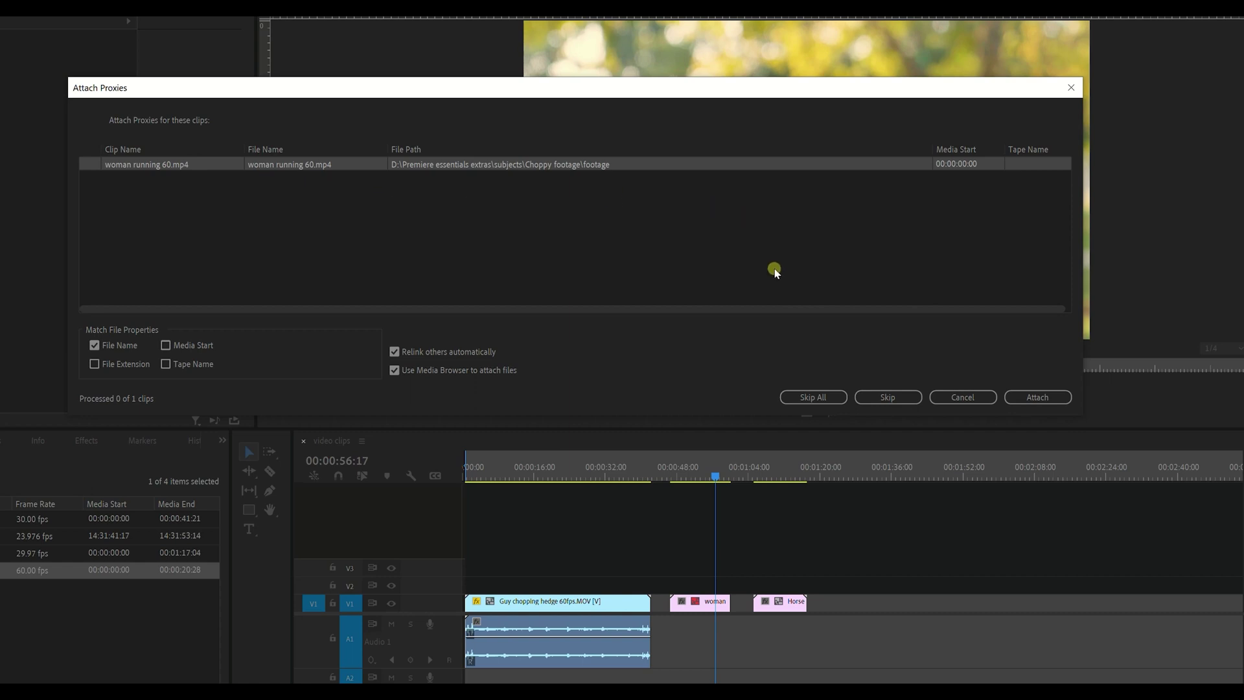
# - Browse to footage\Proxies and attach woman running 60_Proxy.mov as the clip's proxy
pyautogui.click(1038, 398)
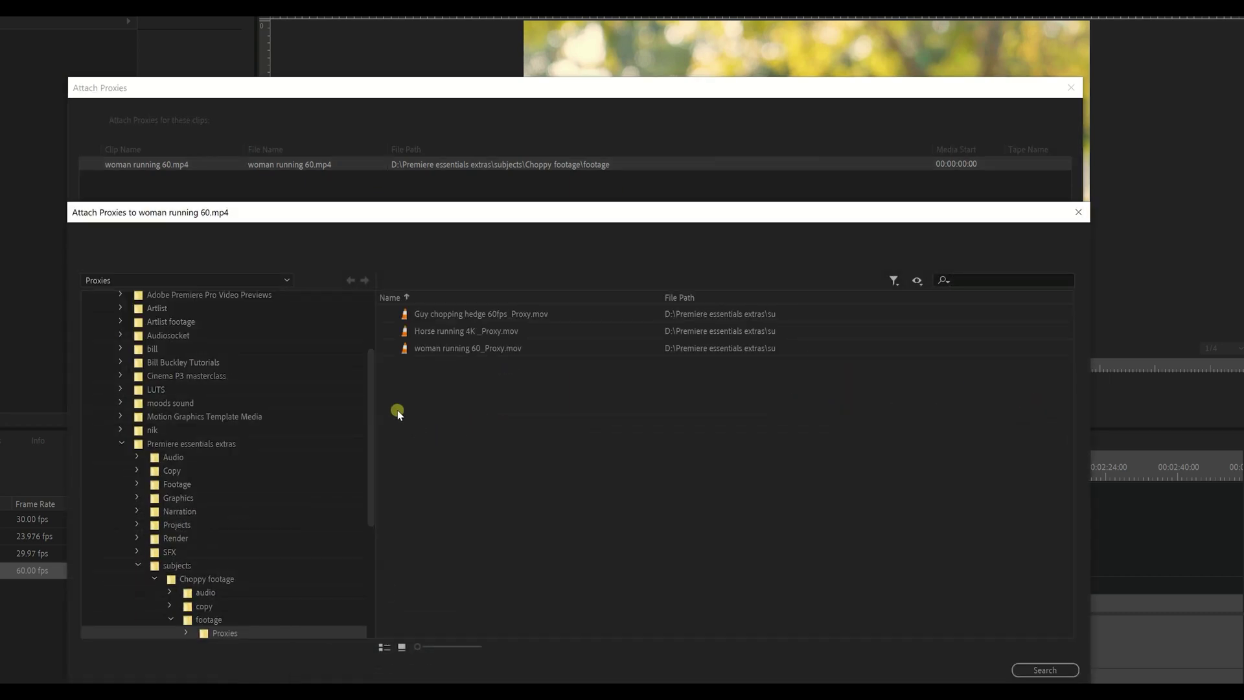
pyautogui.moveTo(369, 511); pyautogui.dragTo(368, 524)
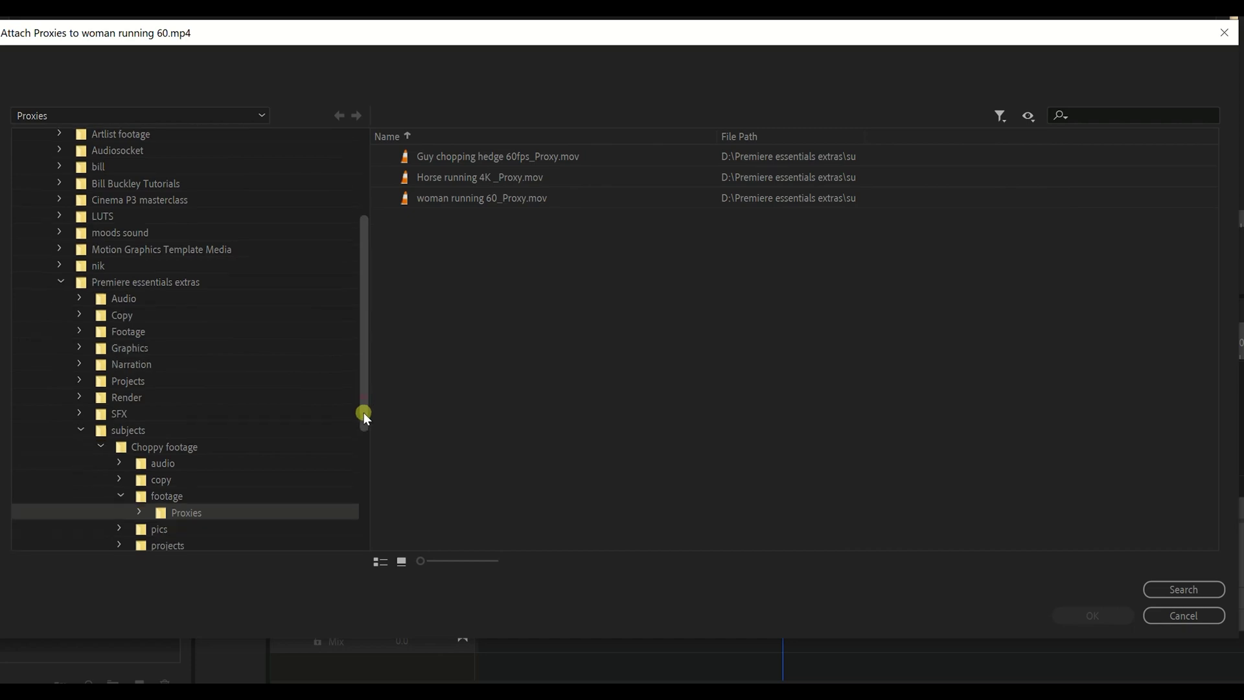
pyautogui.moveTo(364, 412); pyautogui.dragTo(368, 473)
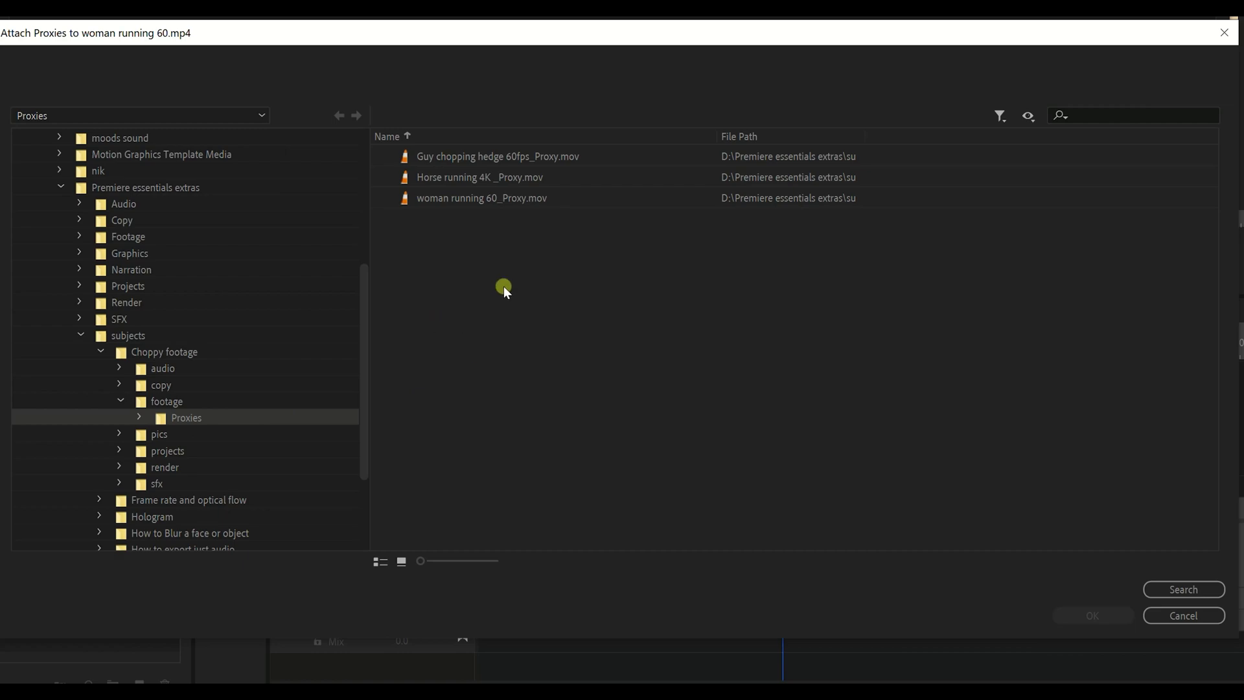
pyautogui.click(517, 210)
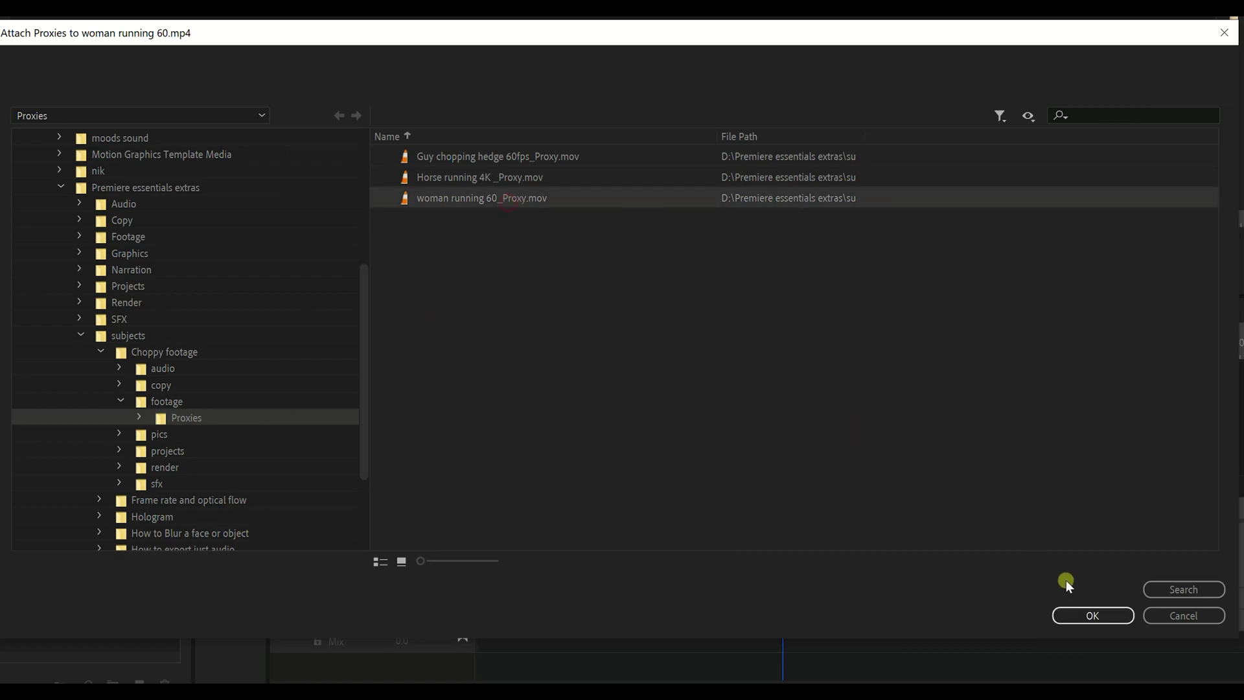
pyautogui.click(1093, 613)
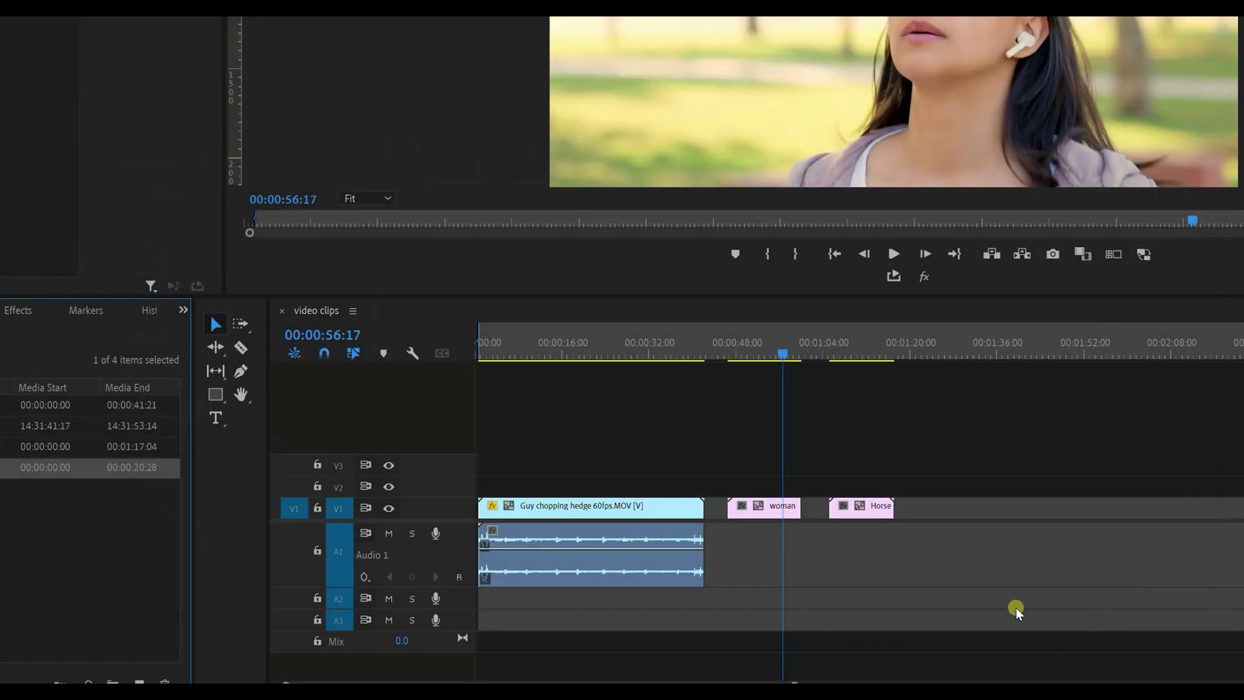
# - Toggle proxy playback off and on in the Program monitor to compare image quality
pyautogui.click(1143, 254)
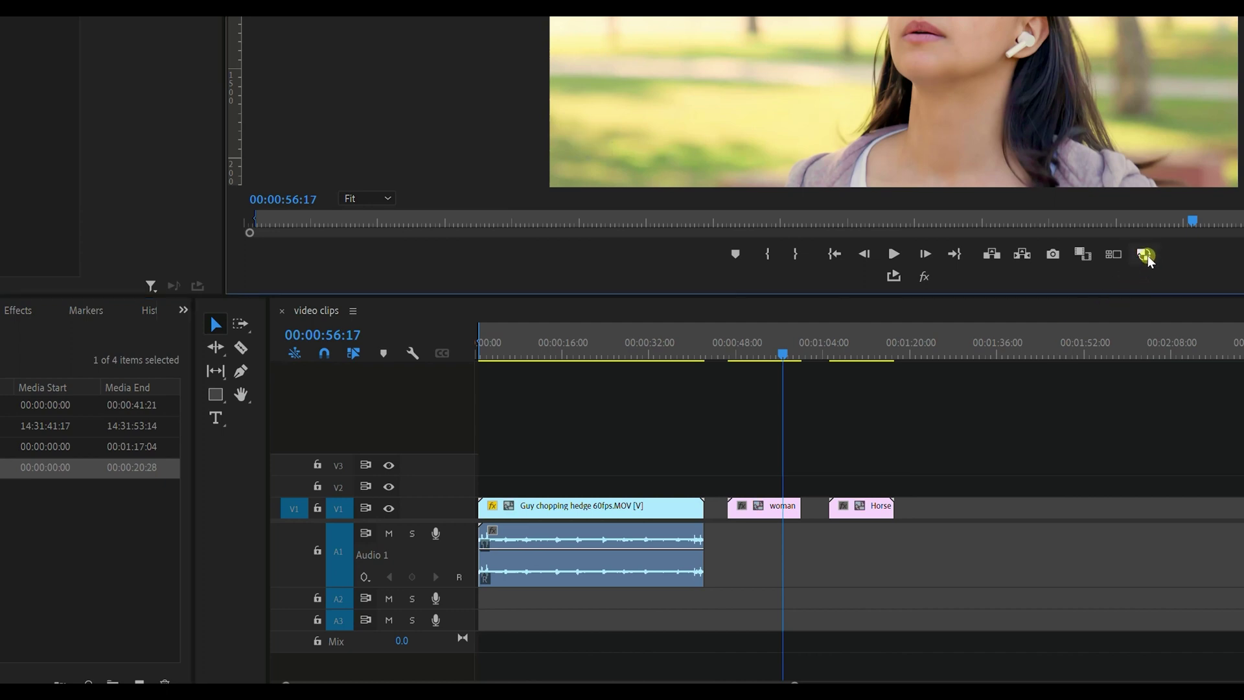
pyautogui.click(1144, 255)
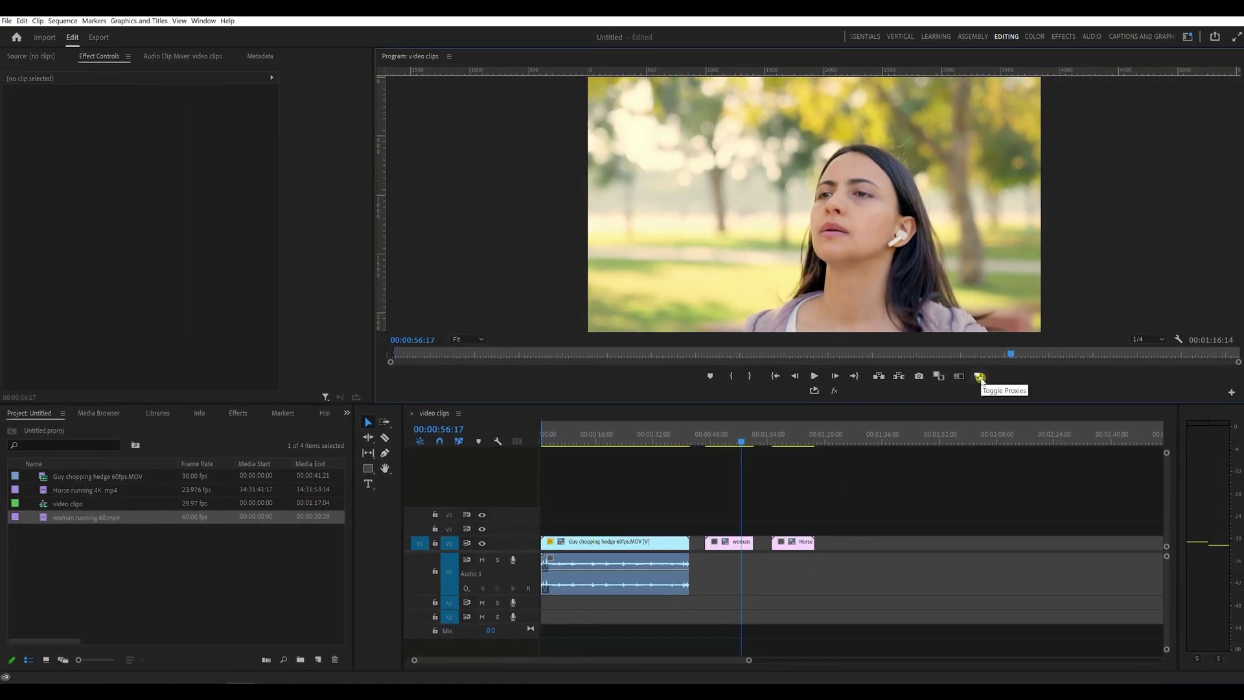
pyautogui.click(980, 377)
# - At 00:00:20:12, compare the Guy chopping hedge clip with proxies on, then off
pyautogui.click(611, 441)
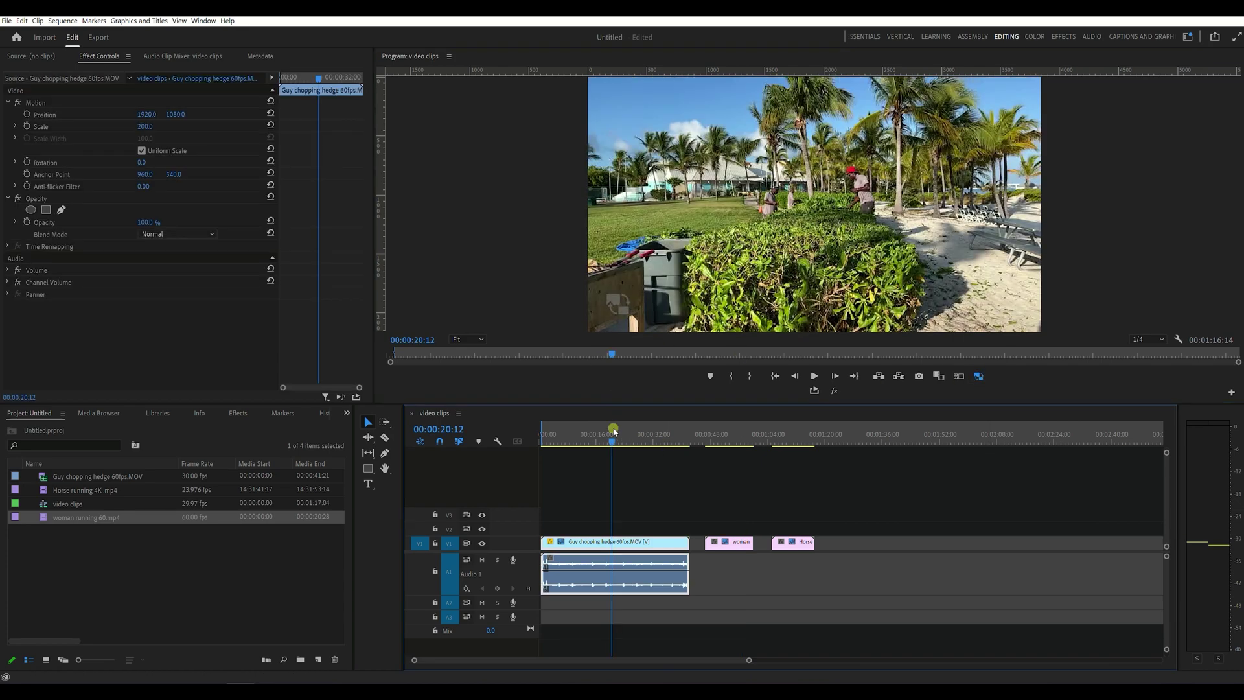
pyautogui.click(979, 378)
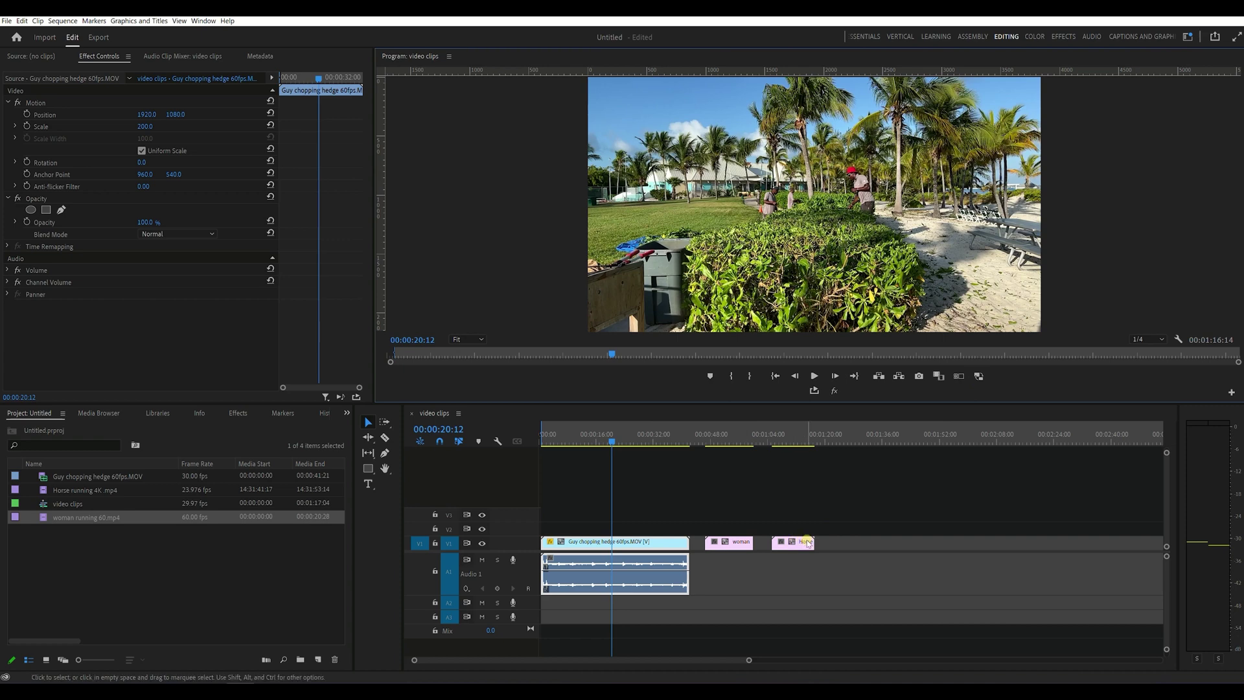
pyautogui.click(979, 376)
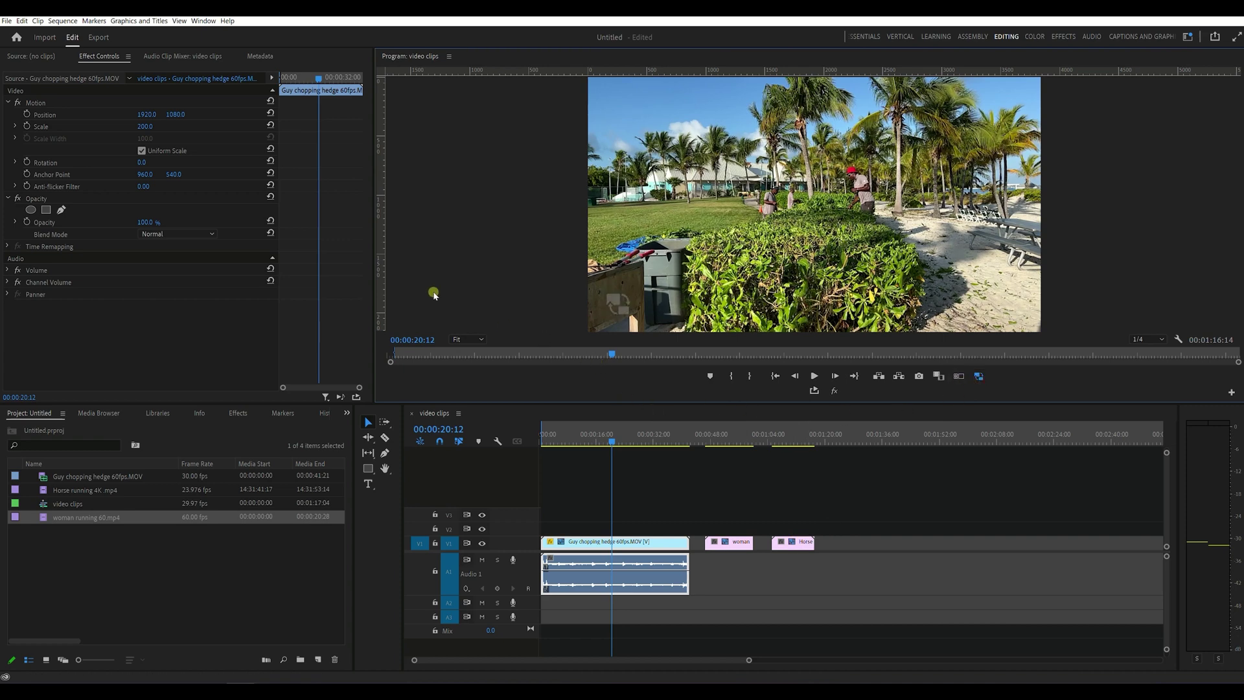
pyautogui.click(925, 531)
pyautogui.click(979, 376)
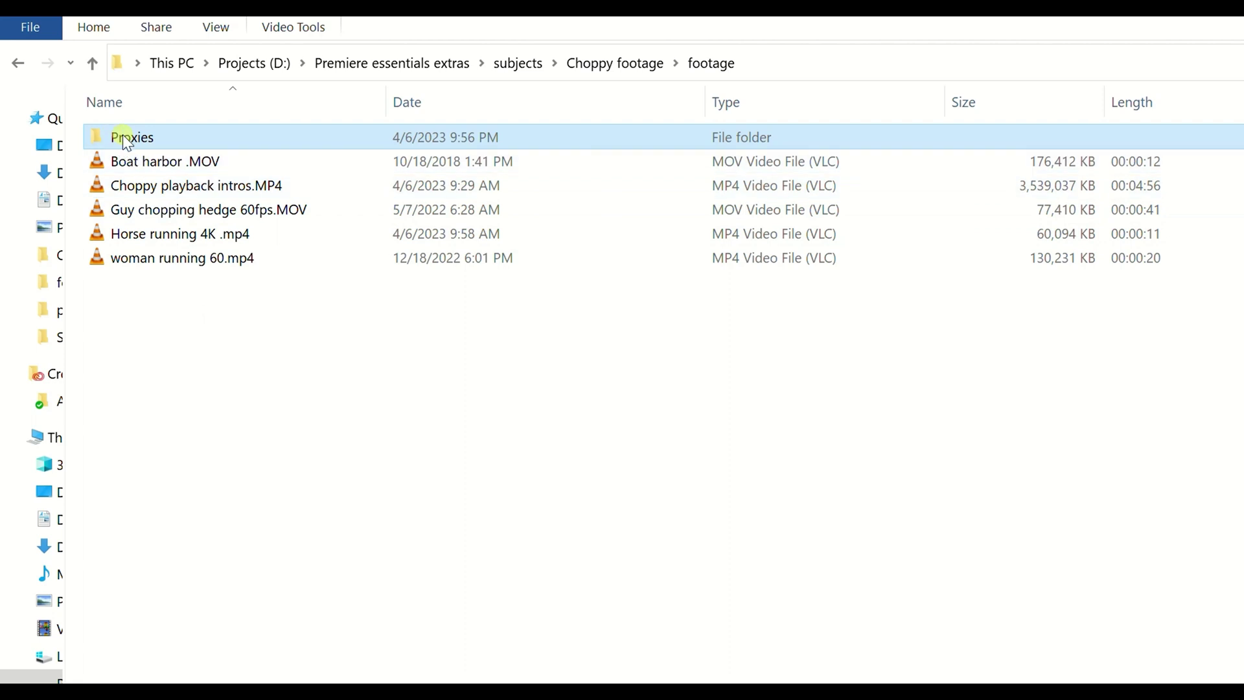
# - Delete the Proxies folder next to the five original clips in the footage folder
pyautogui.rightClick(129, 138)
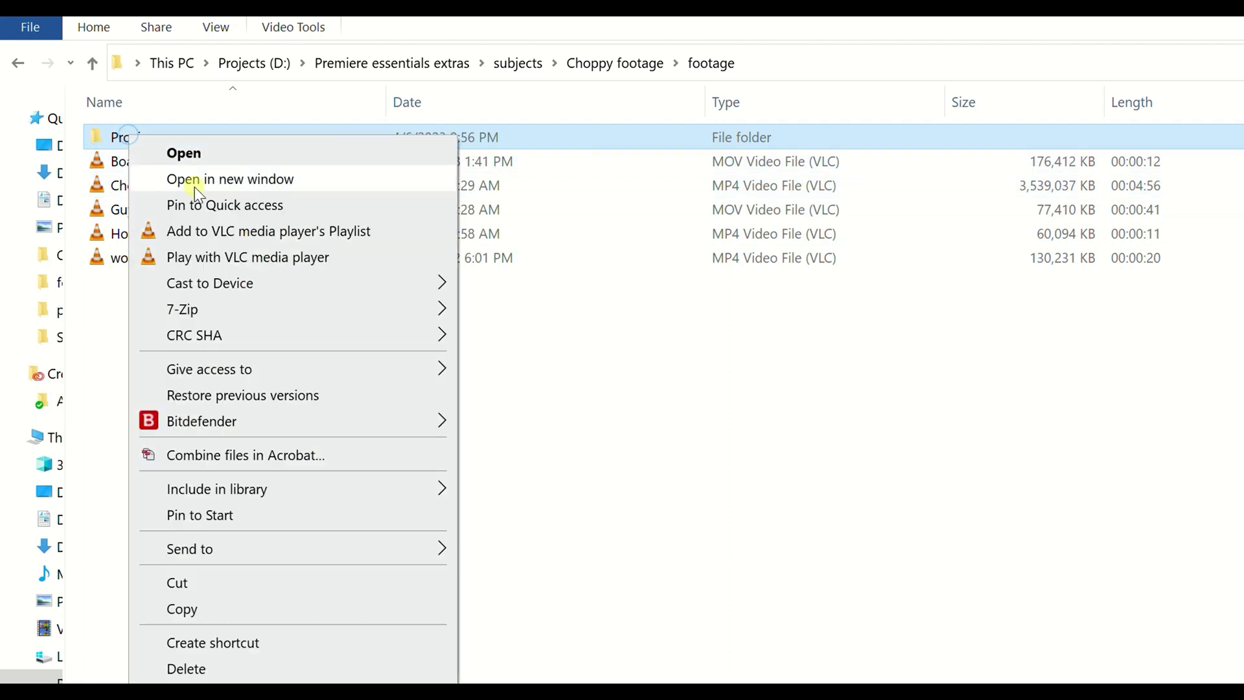
pyautogui.click(222, 676)
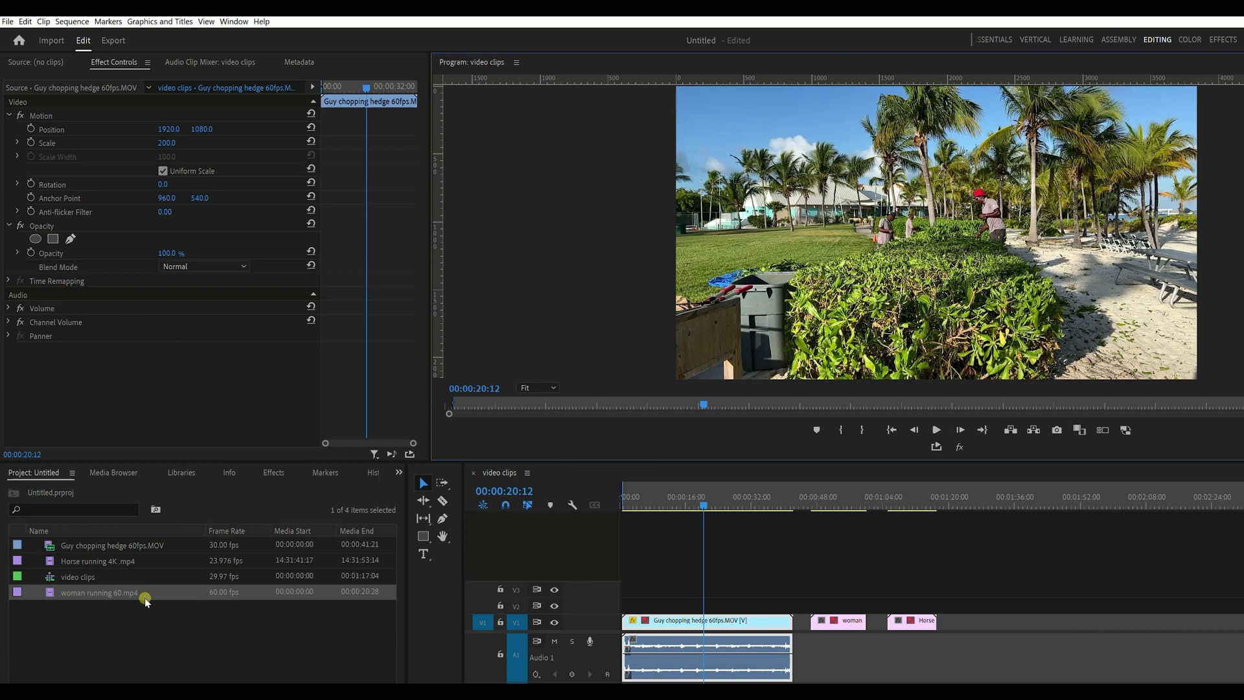
# - Detach the proxy from woman running 60.mp4
pyautogui.rightClick(65, 598)
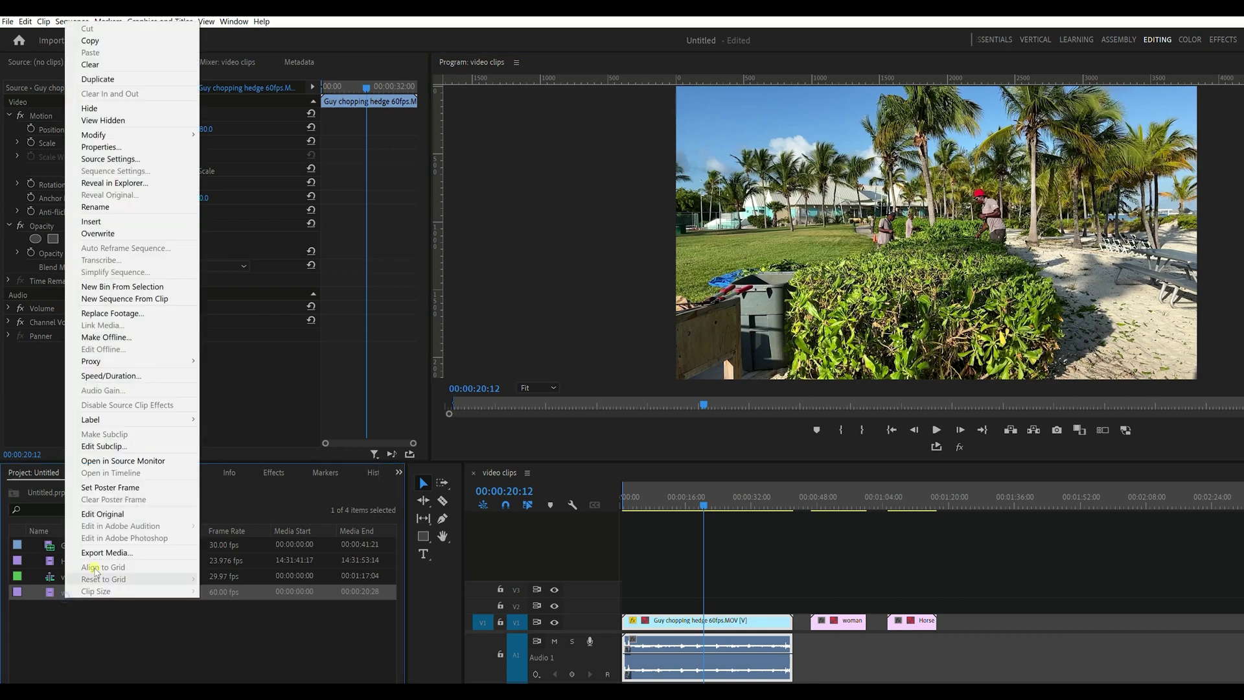
pyautogui.moveTo(149, 361)
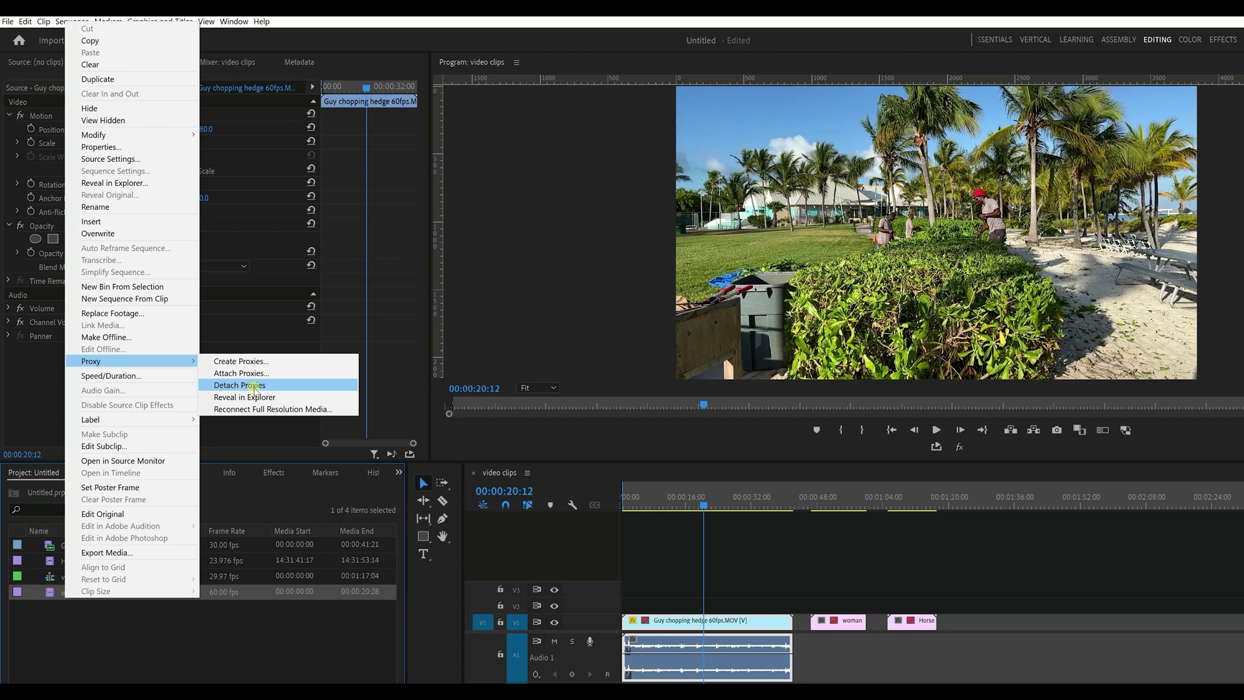
pyautogui.click(255, 389)
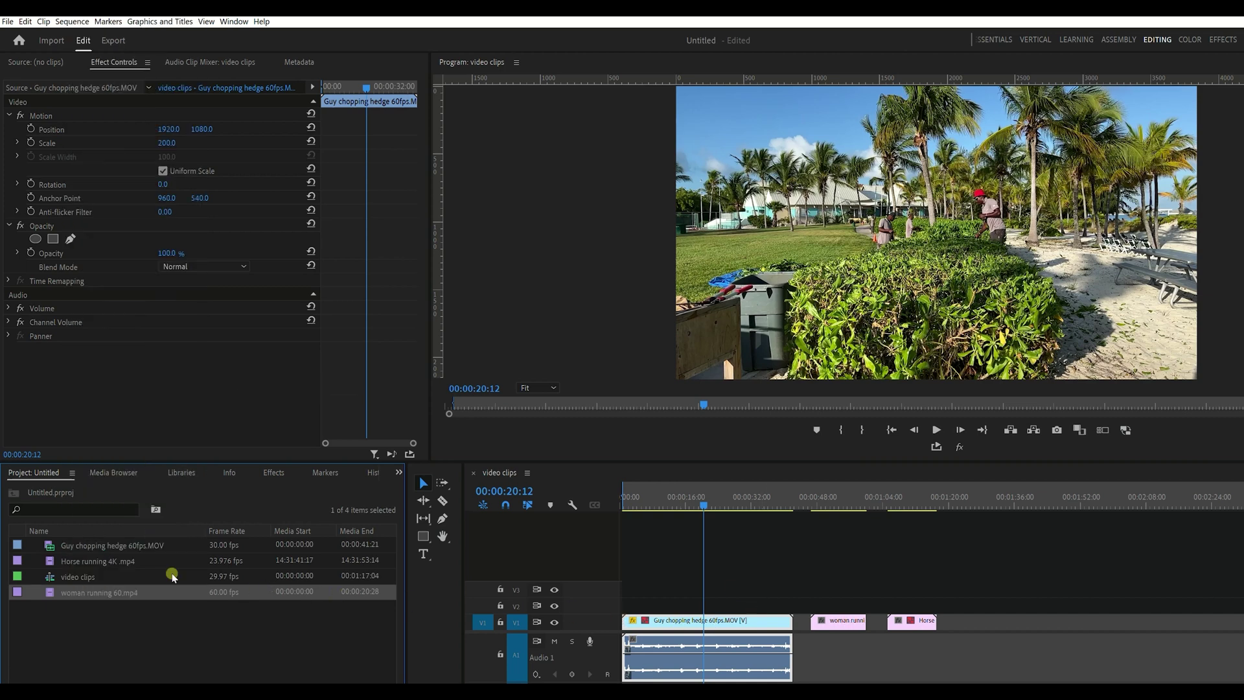
# - Detach proxies from Guy chopping hedge 60fps.MOV and Horse running 4K .mp4 together
pyautogui.click(100, 546)
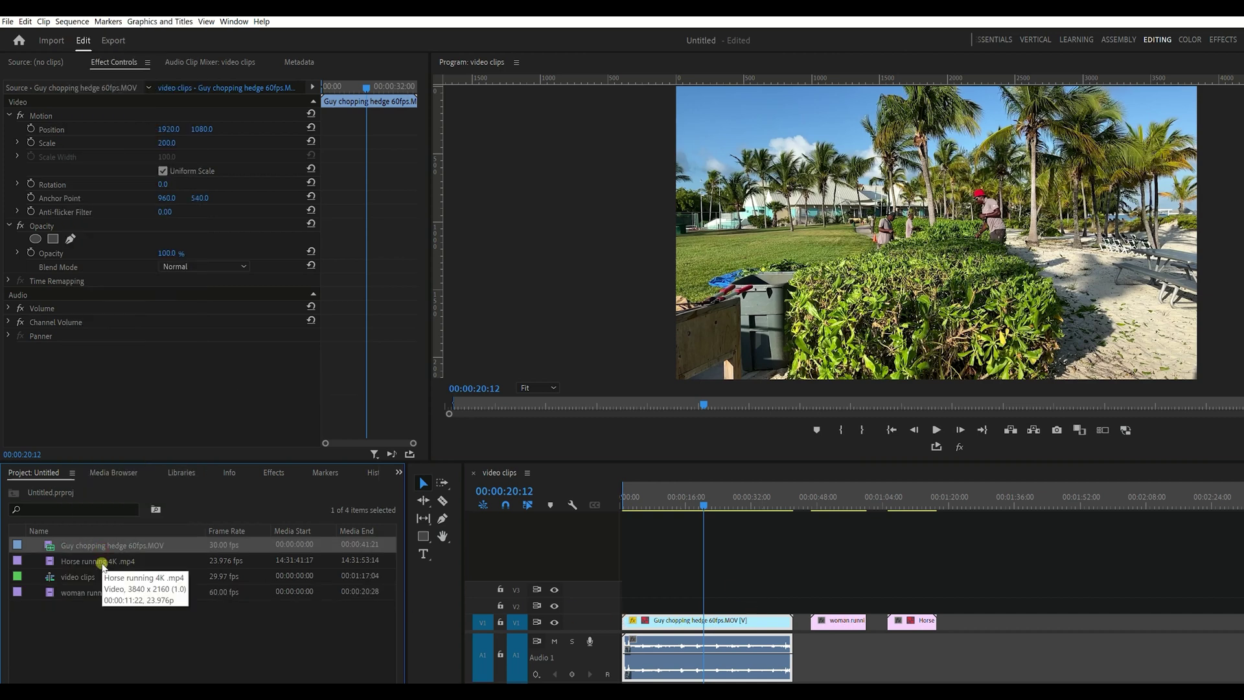
pyautogui.keyDown('shift'); pyautogui.click(102, 561); pyautogui.keyUp('shift')
pyautogui.rightClick(102, 563)
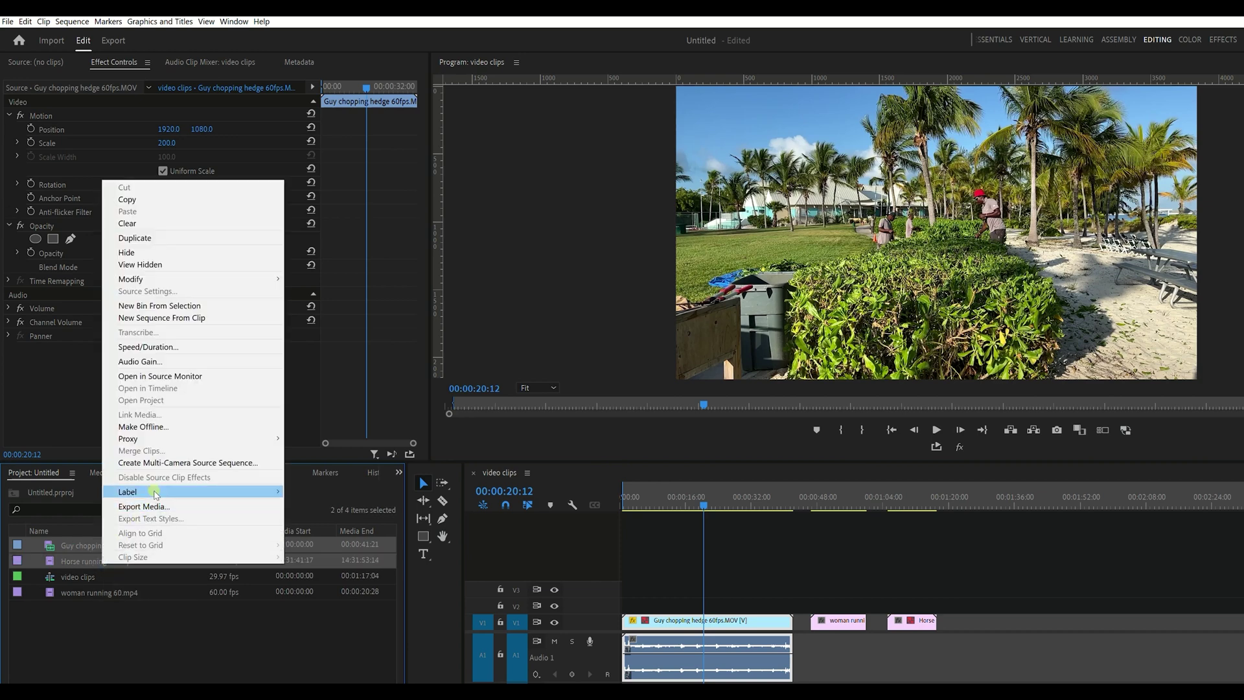
pyautogui.moveTo(155, 439)
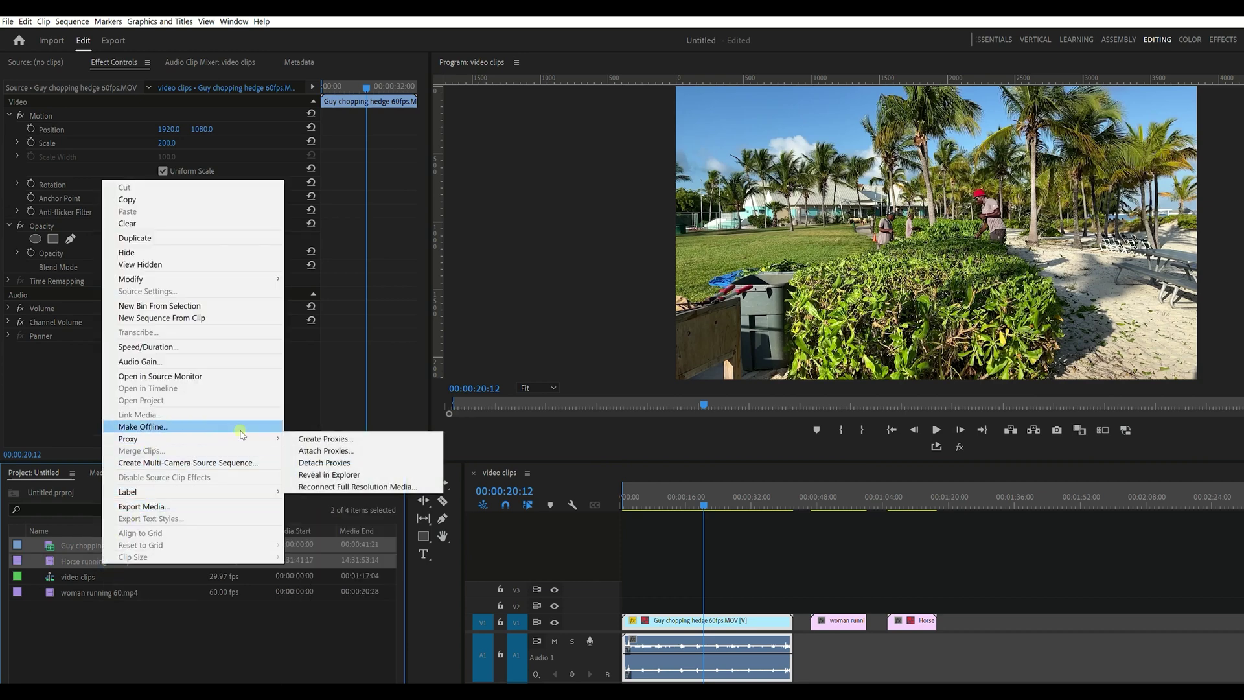
pyautogui.click(340, 464)
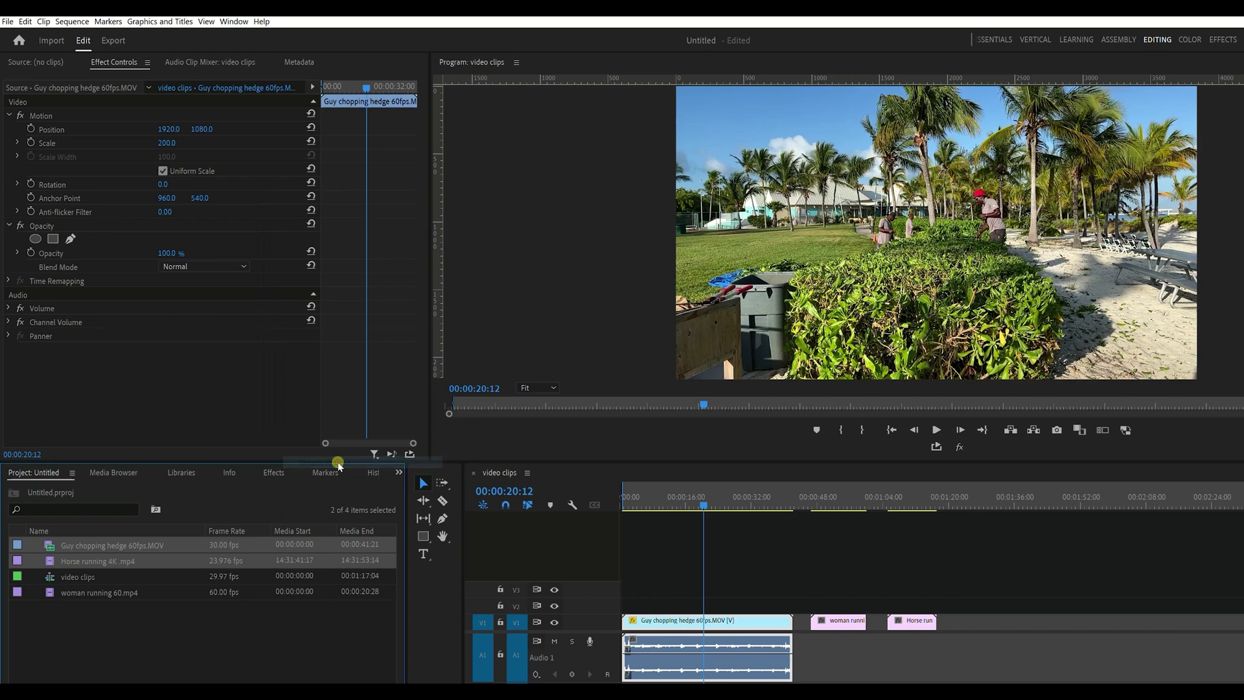
pyautogui.click(669, 502)
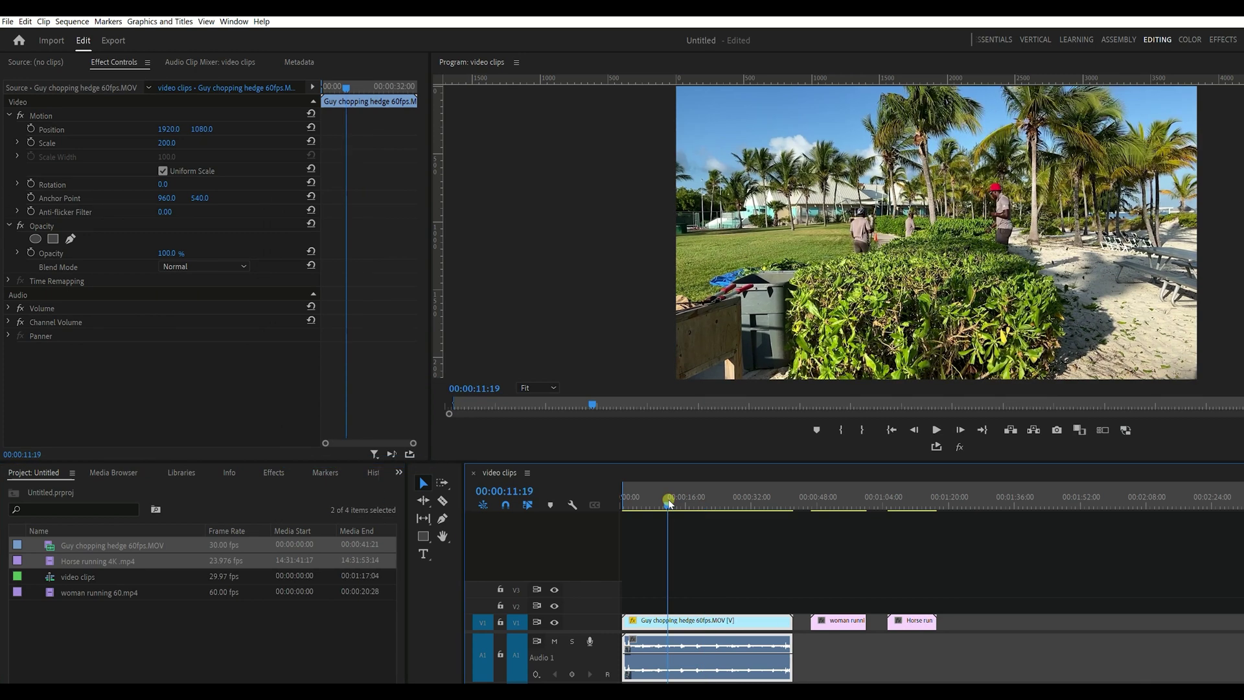